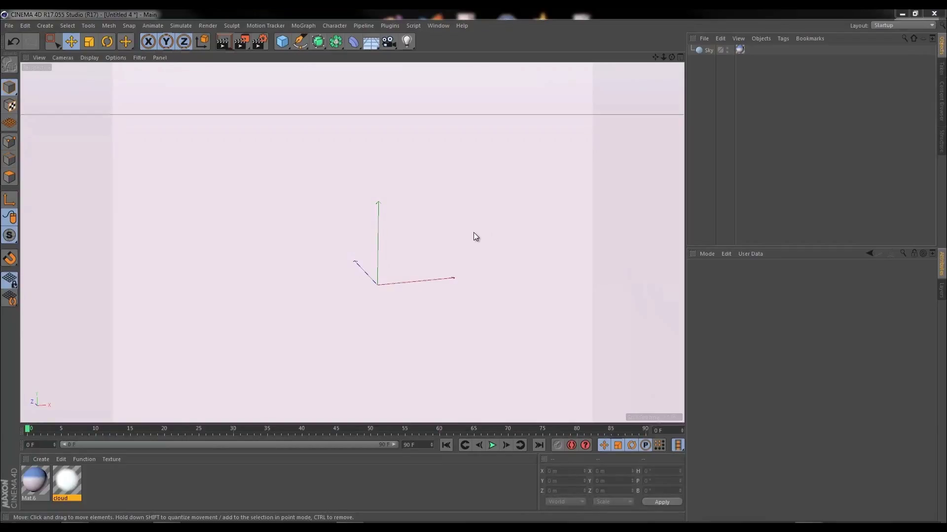
Step: Add a Figure object from the primitive palette to stand at the origin for scale
{"action": "left_click", "coordinate": [282, 43]}
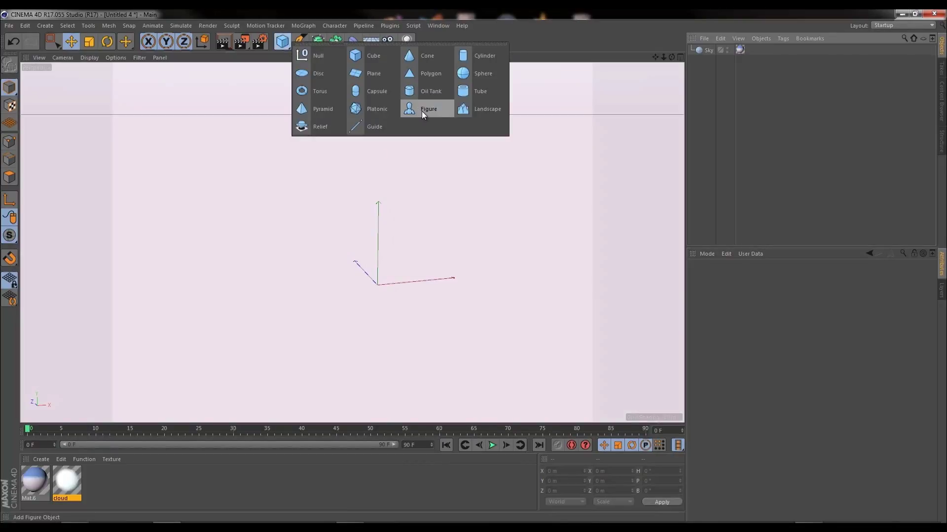
{"action": "left_click", "coordinate": [422, 111]}
{"action": "left_click", "coordinate": [712, 139]}
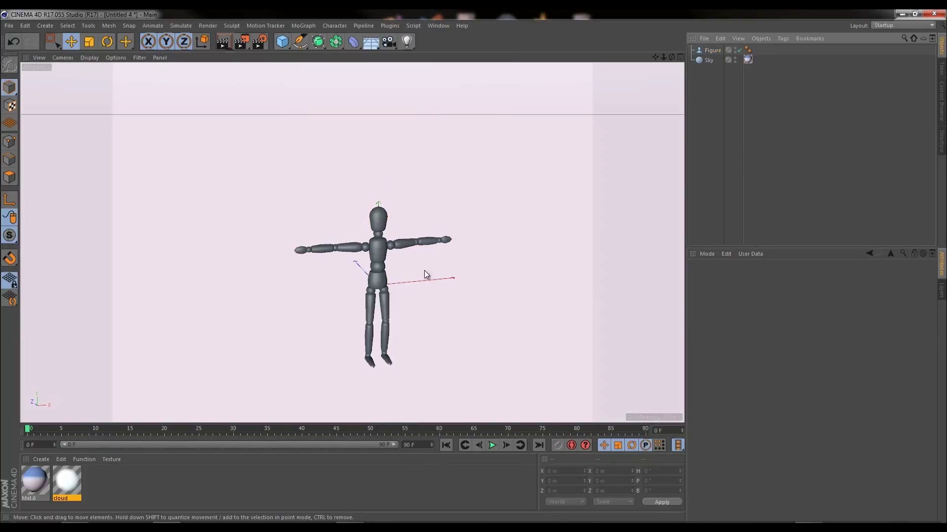
{"action": "scroll", "coordinate": [424, 270], "scroll_direction": "up", "scroll_amount": 3}
{"action": "scroll", "coordinate": [371, 251], "scroll_direction": "down", "scroll_amount": 1}
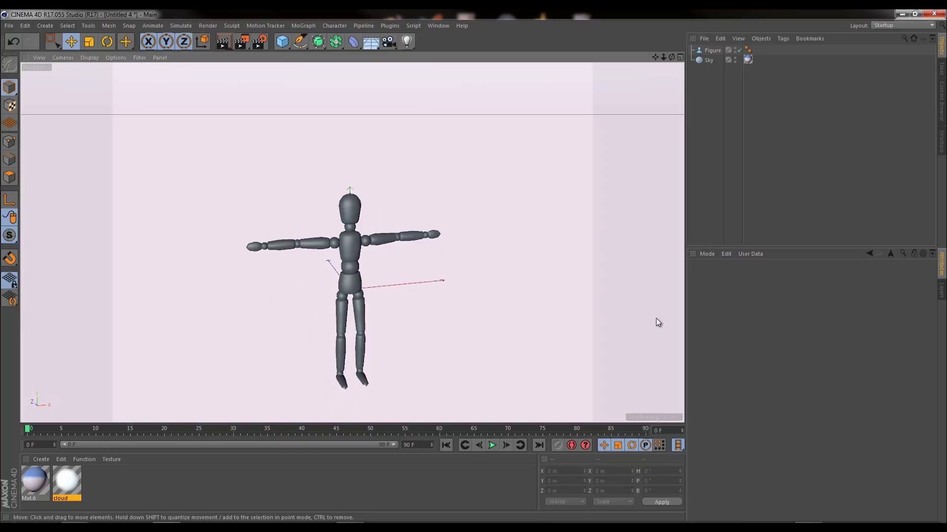
{"action": "scroll", "coordinate": [366, 264], "scroll_direction": "down", "scroll_amount": 1}
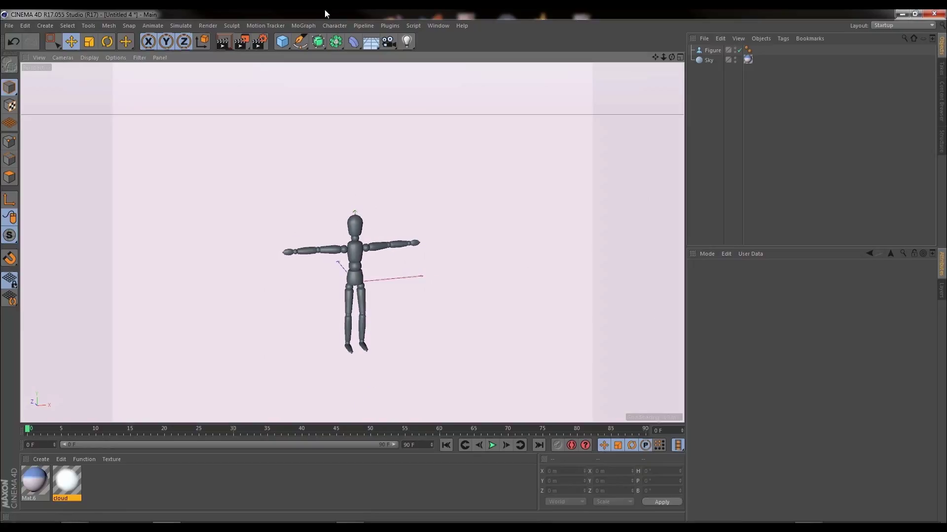
{"action": "left_click", "coordinate": [281, 43]}
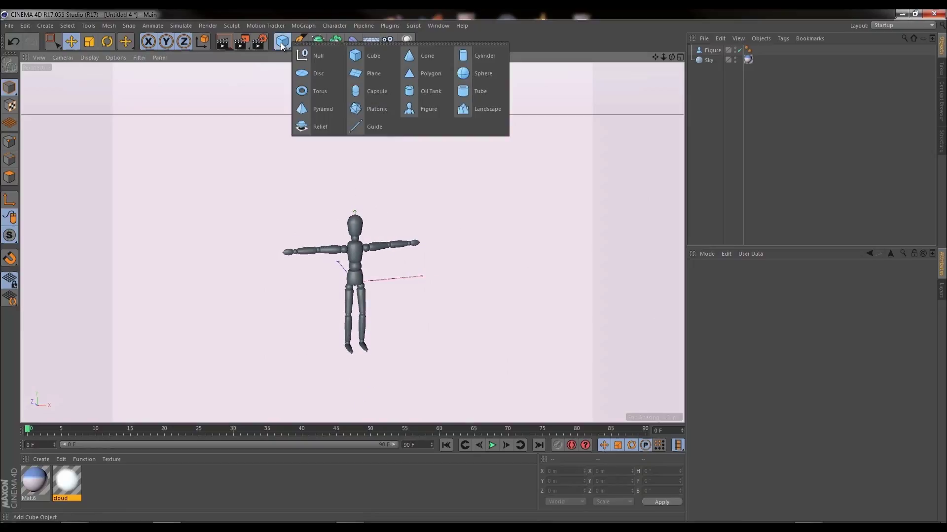
Step: Add a default sphere and switch the viewport to the Front view alone
{"action": "left_click", "coordinate": [487, 73]}
{"action": "scroll", "coordinate": [386, 300], "scroll_direction": "down", "scroll_amount": 2}
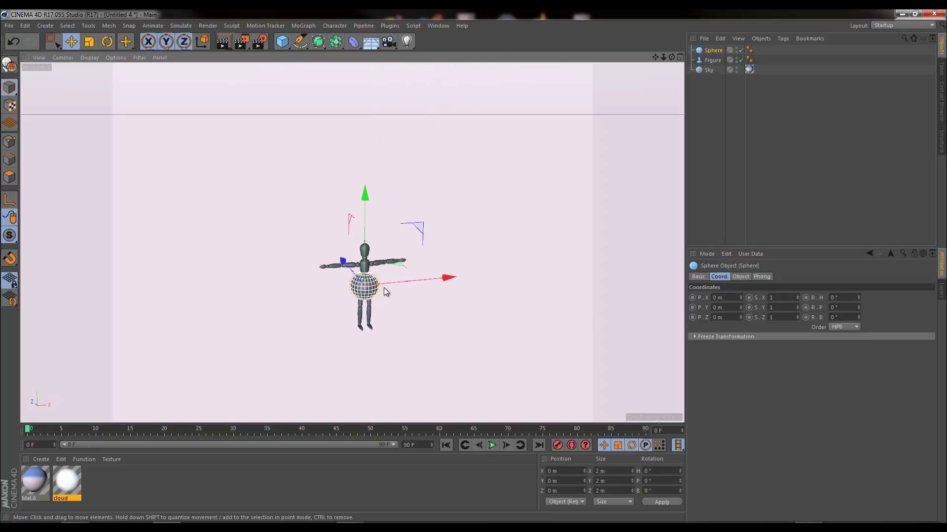
{"action": "middle_click", "coordinate": [385, 285]}
{"action": "middle_click", "coordinate": [454, 294]}
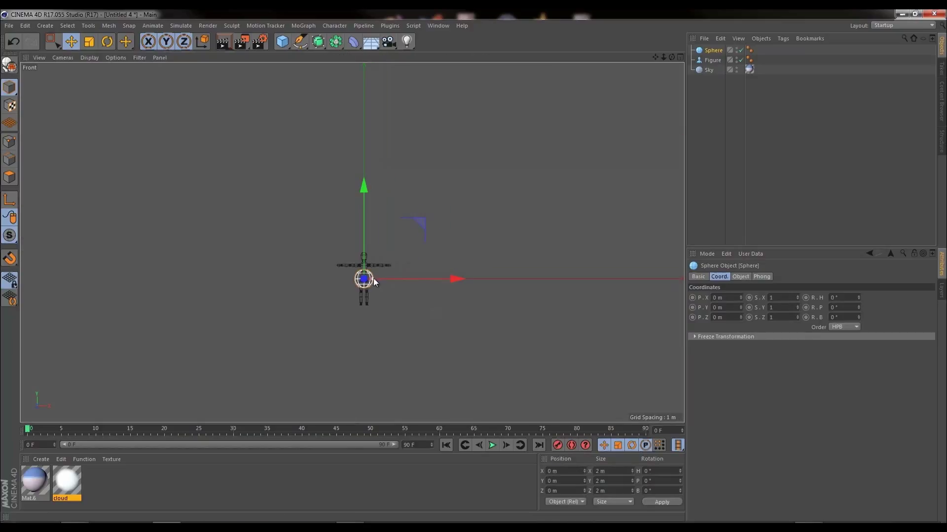
Step: Enlarge the sphere's radius in stages to about 289 m across, then return to Perspective view
{"action": "left_click_drag", "start_coordinate": [390, 267], "coordinate": [466, 272]}
{"action": "scroll", "coordinate": [473, 269], "scroll_direction": "up", "scroll_amount": 3}
{"action": "scroll", "coordinate": [294, 274], "scroll_direction": "down", "scroll_amount": 4}
{"action": "scroll", "coordinate": [405, 303], "scroll_direction": "down", "scroll_amount": 2}
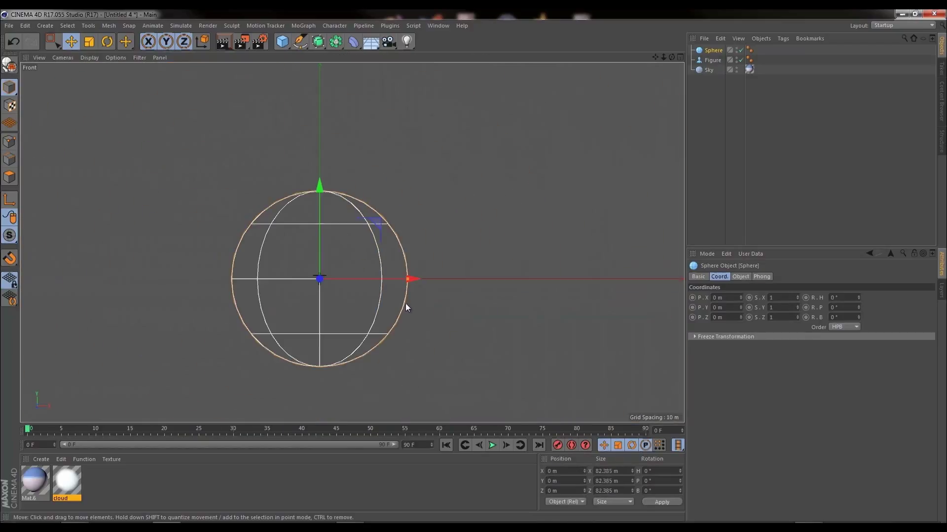
{"action": "left_click_drag", "start_coordinate": [411, 278], "coordinate": [525, 274]}
{"action": "scroll", "coordinate": [300, 265], "scroll_direction": "up", "scroll_amount": 4}
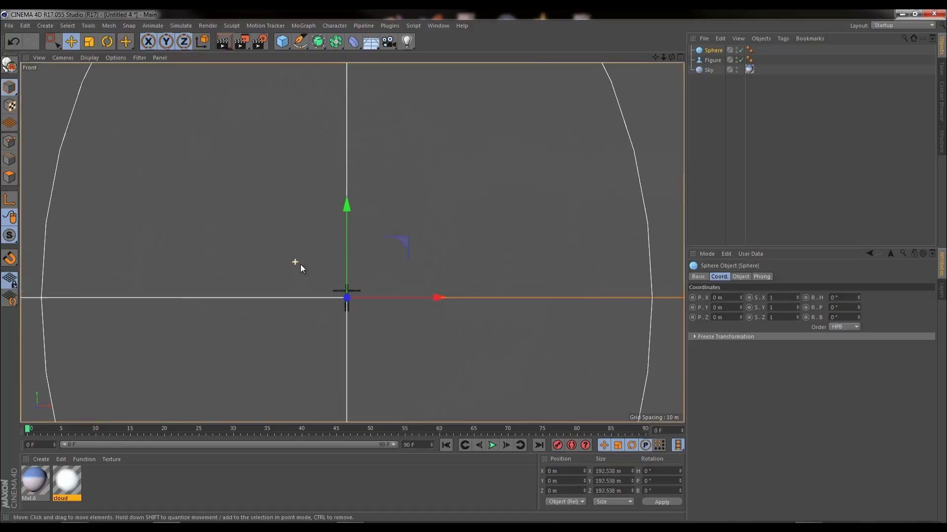
{"action": "scroll", "coordinate": [347, 286], "scroll_direction": "down", "scroll_amount": 6}
{"action": "scroll", "coordinate": [375, 282], "scroll_direction": "down", "scroll_amount": 2}
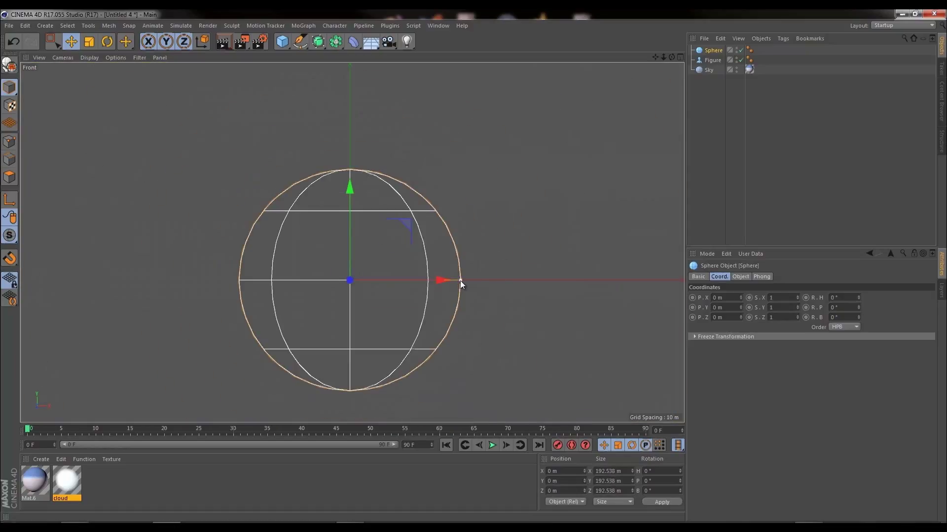
{"action": "left_click_drag", "start_coordinate": [461, 280], "coordinate": [516, 272]}
{"action": "middle_click", "coordinate": [403, 215]}
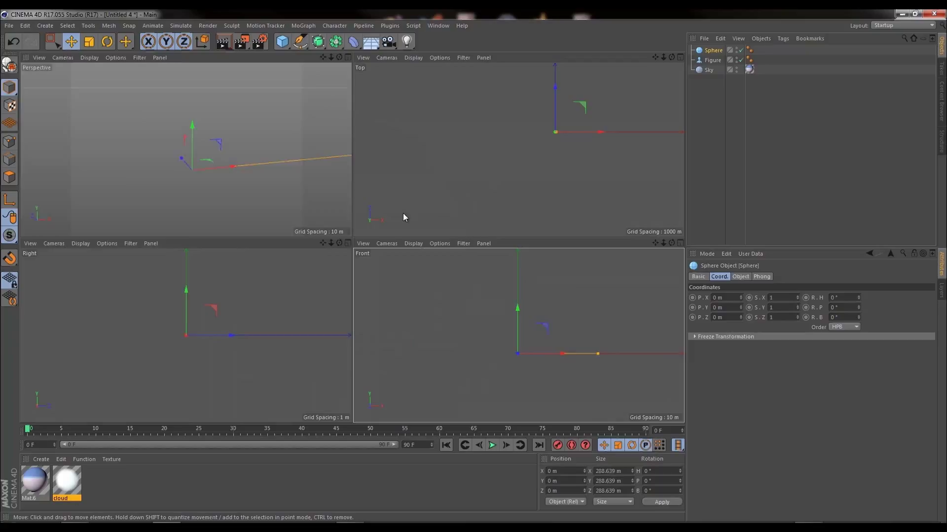
{"action": "middle_click", "coordinate": [306, 187]}
{"action": "scroll", "coordinate": [285, 190], "scroll_direction": "down", "scroll_amount": 10}
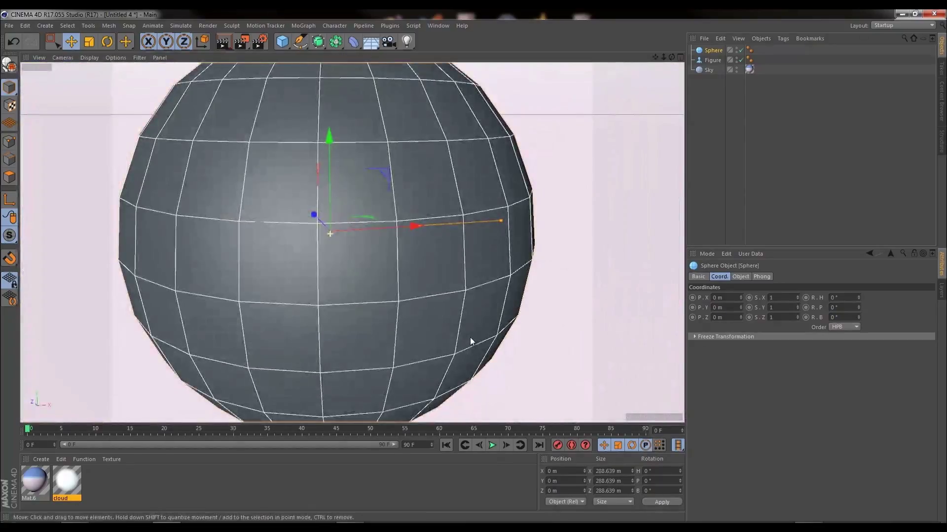
Step: Delete the Figure and set the sphere's Segments to 200
{"action": "left_click", "coordinate": [711, 61]}
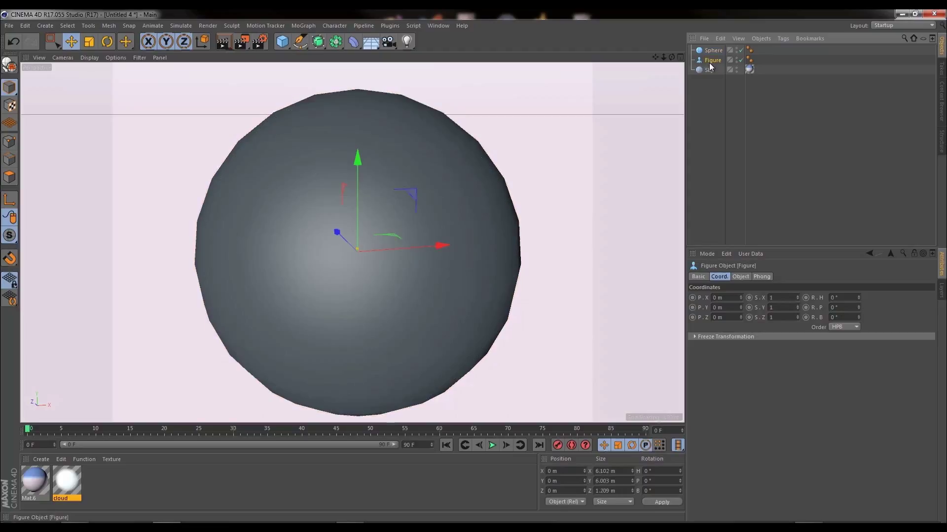
{"action": "key", "text": "Delete"}
{"action": "left_click", "coordinate": [710, 51]}
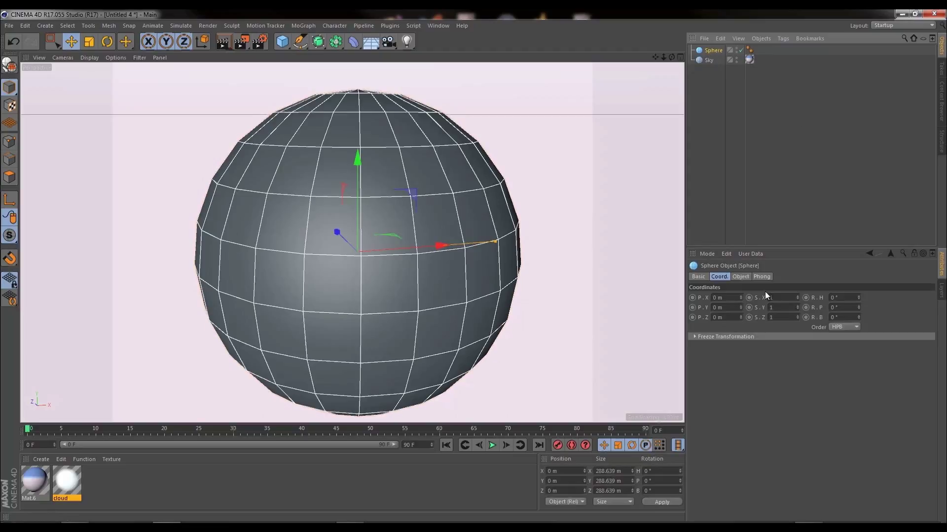
{"action": "left_click", "coordinate": [742, 277]}
{"action": "double_click", "coordinate": [759, 309]}
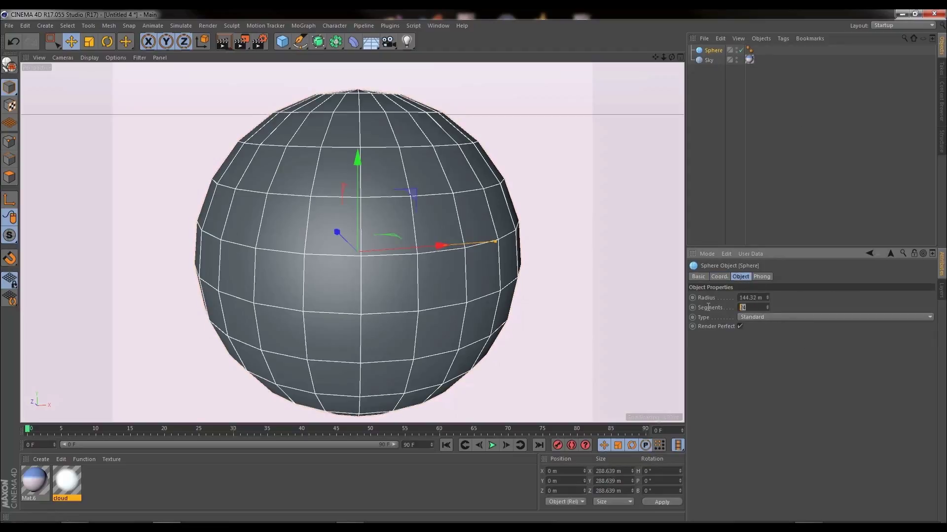
{"action": "type", "text": "200"}
{"action": "key", "text": "Return"}
{"action": "left_click", "coordinate": [481, 73]}
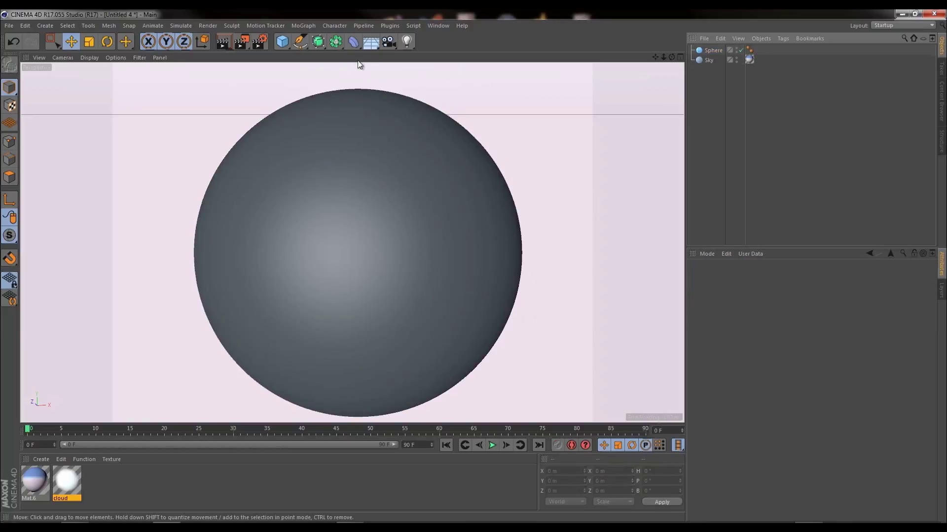
Step: Add a Displacer deformer and make it a child of the Sphere
{"action": "left_click", "coordinate": [353, 41]}
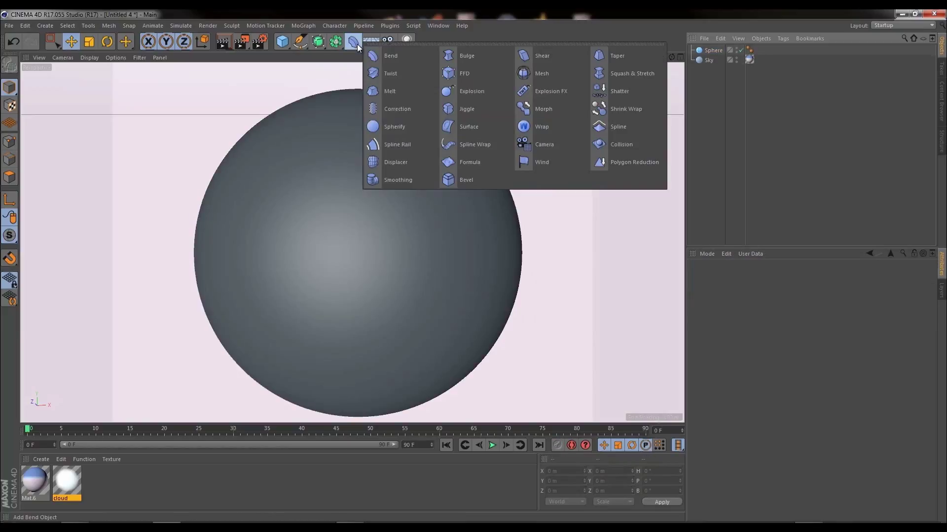
{"action": "left_click", "coordinate": [407, 161]}
{"action": "left_click_drag", "start_coordinate": [723, 50], "coordinate": [714, 60]}
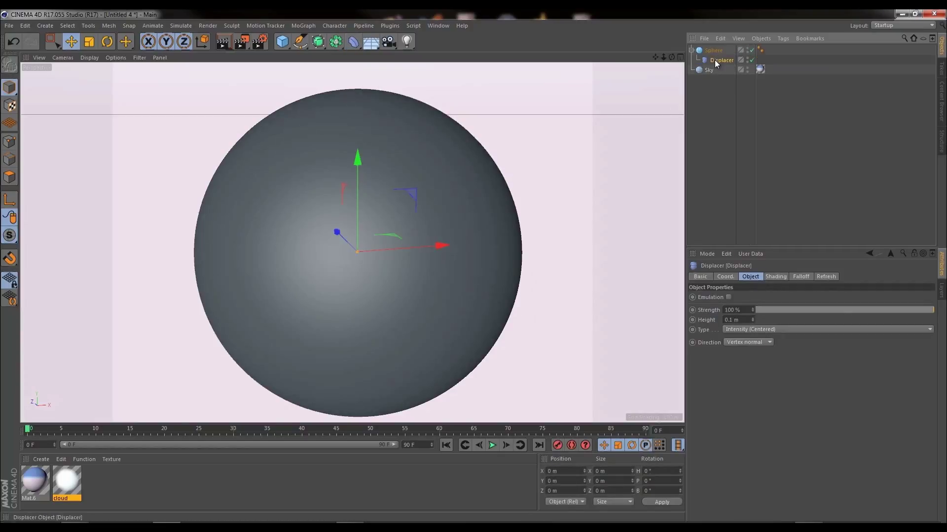
Step: Load a Noise shader into the Displacer's Shading channel
{"action": "left_click", "coordinate": [777, 277]}
{"action": "left_click", "coordinate": [720, 307]}
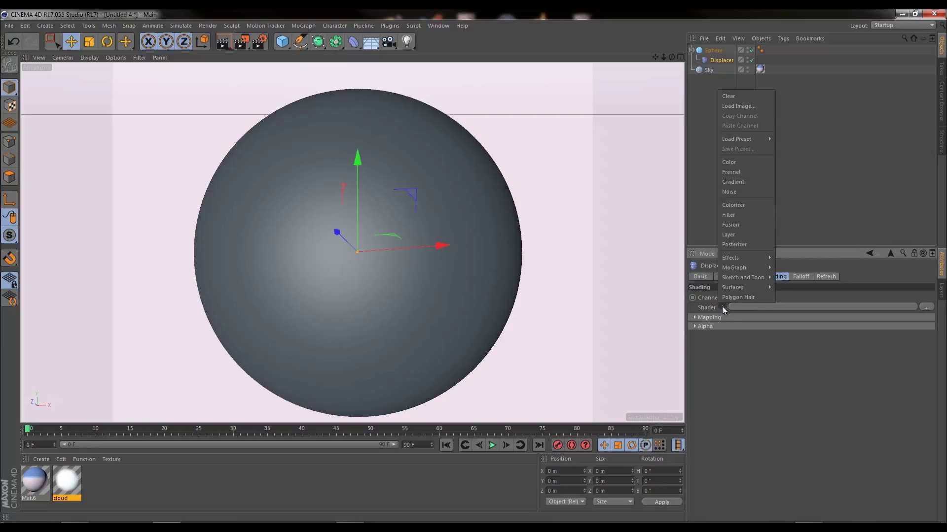
{"action": "left_click", "coordinate": [750, 195]}
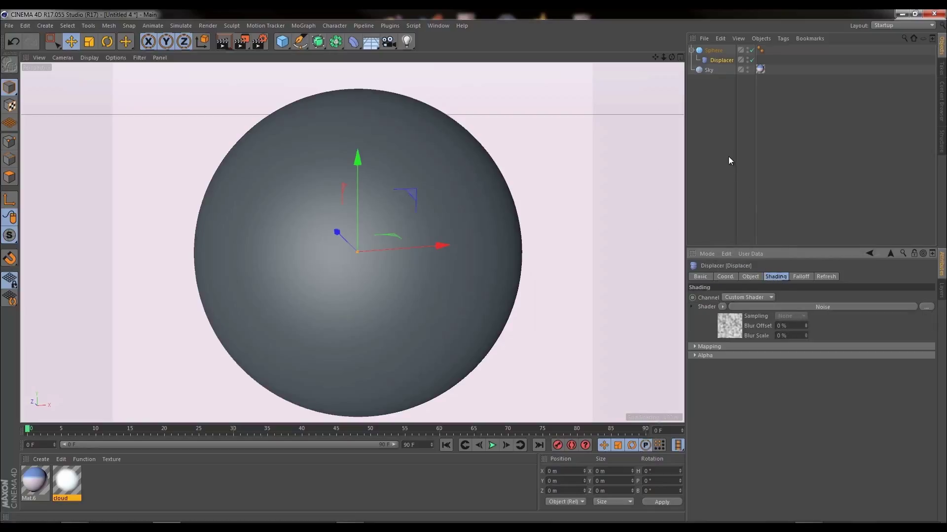
Step: Set the Displacer's Height to 100 m
{"action": "left_click", "coordinate": [720, 50]}
{"action": "left_click", "coordinate": [720, 60]}
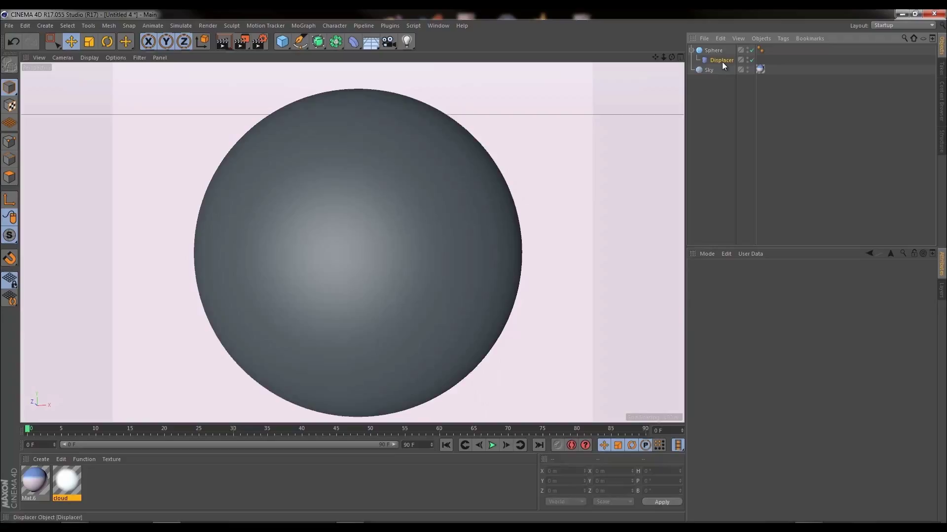
{"action": "left_click", "coordinate": [749, 279]}
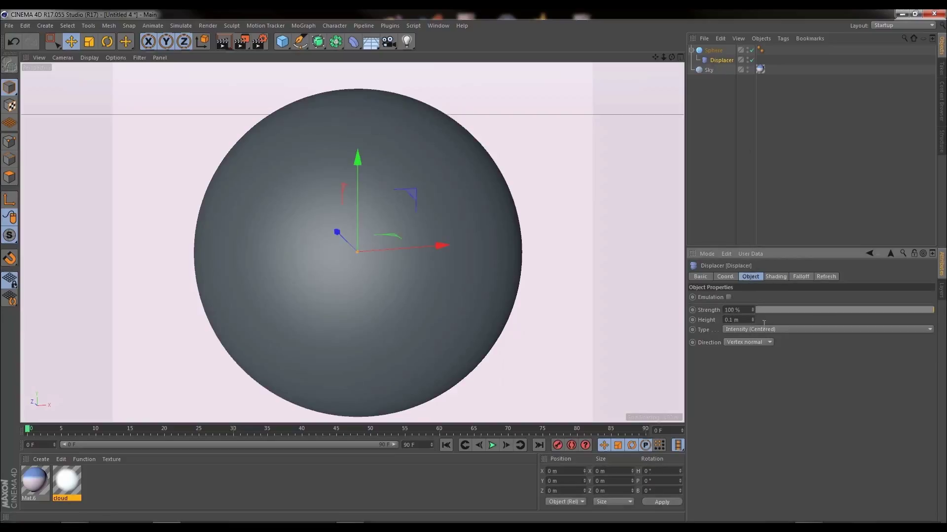
{"action": "double_click", "coordinate": [735, 320]}
{"action": "type", "text": "100"}
{"action": "key", "text": "Return"}
{"action": "scroll", "coordinate": [481, 197], "scroll_direction": "down", "scroll_amount": 5}
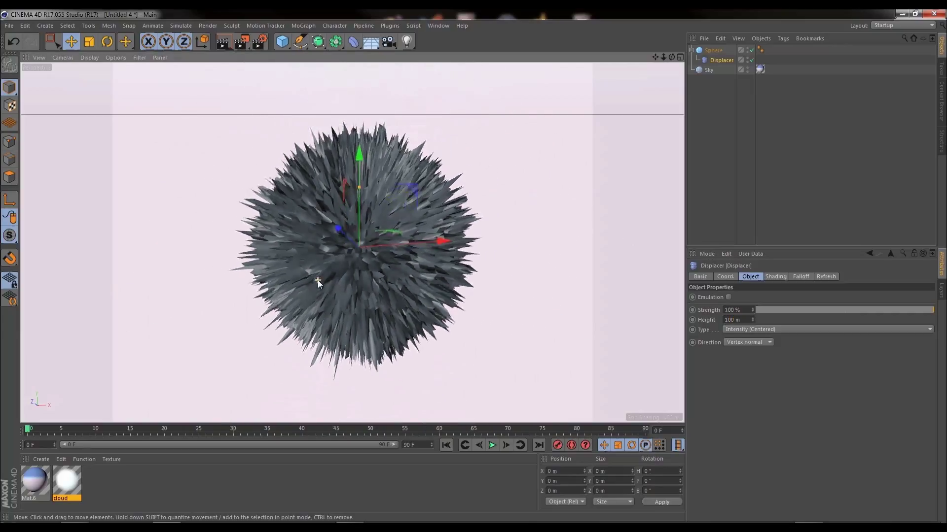
{"action": "scroll", "coordinate": [318, 280], "scroll_direction": "up", "scroll_amount": 2}
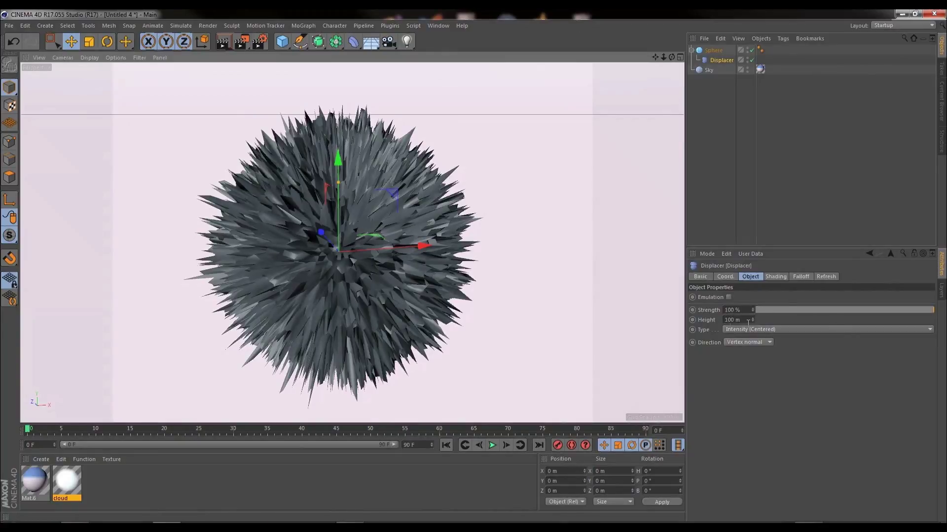
Step: Confirm Meters as the display unit in Preferences > Units and close it
{"action": "left_click", "coordinate": [28, 29]}
{"action": "left_click", "coordinate": [51, 183]}
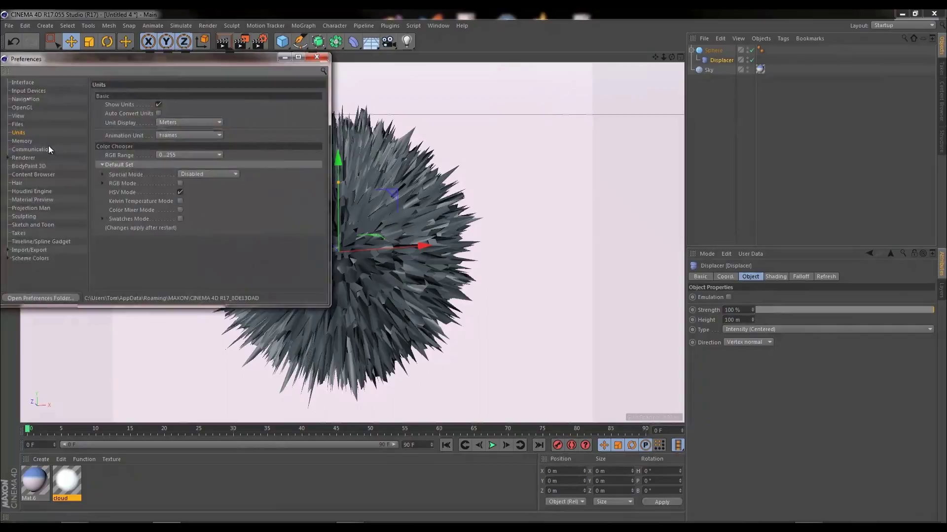
{"action": "left_click", "coordinate": [214, 121]}
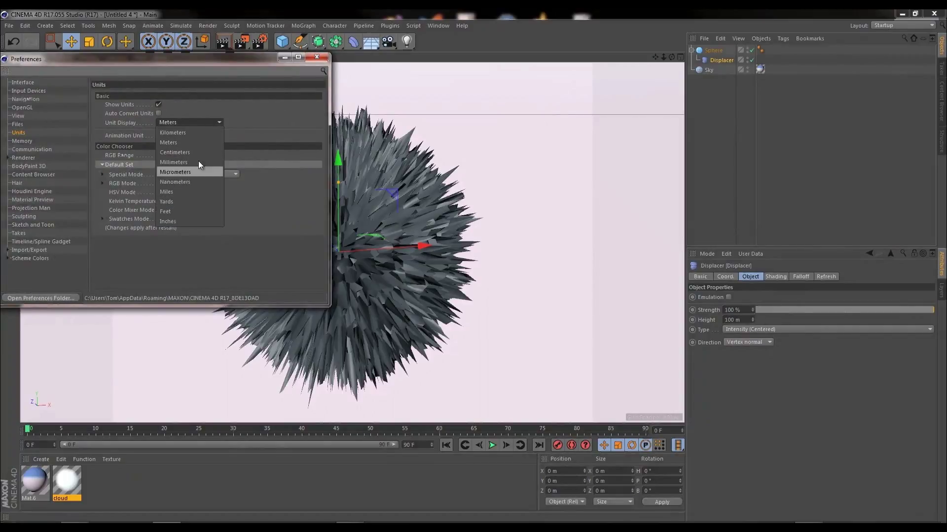
{"action": "left_click", "coordinate": [200, 121]}
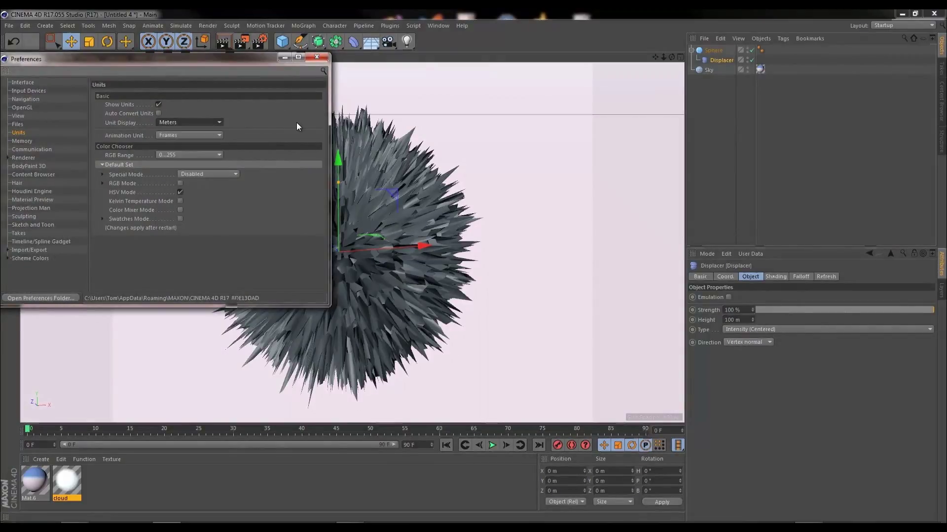
{"action": "left_click", "coordinate": [316, 57]}
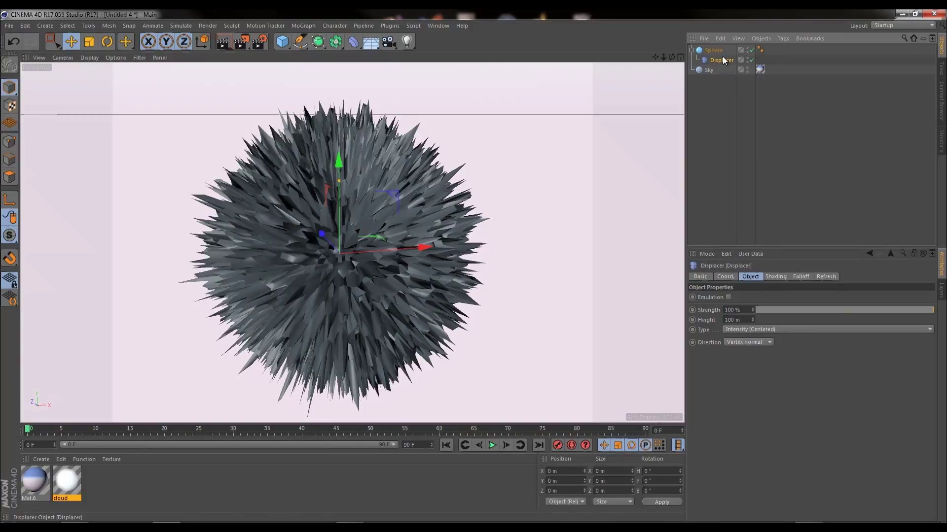
Step: Set the Displacer's Noise shader Global Scale to 100000 %
{"action": "left_click", "coordinate": [772, 277]}
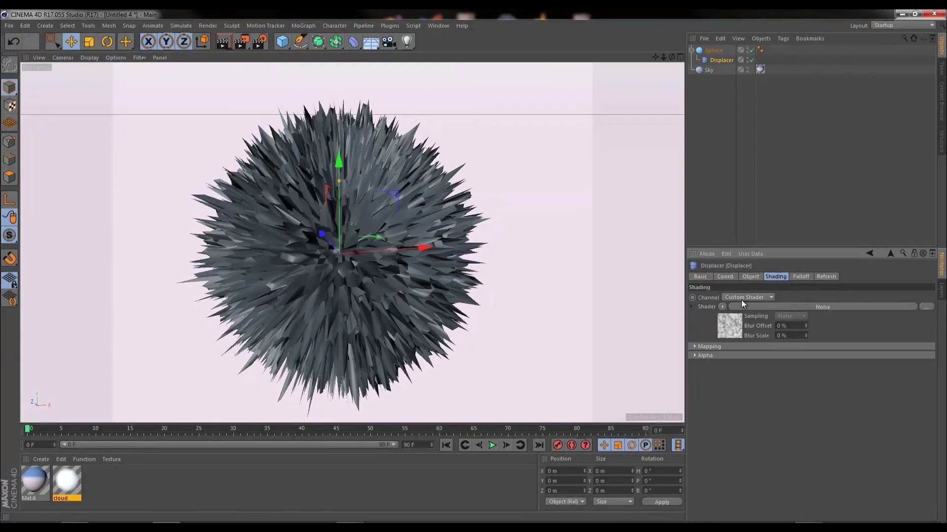
{"action": "left_click", "coordinate": [730, 324]}
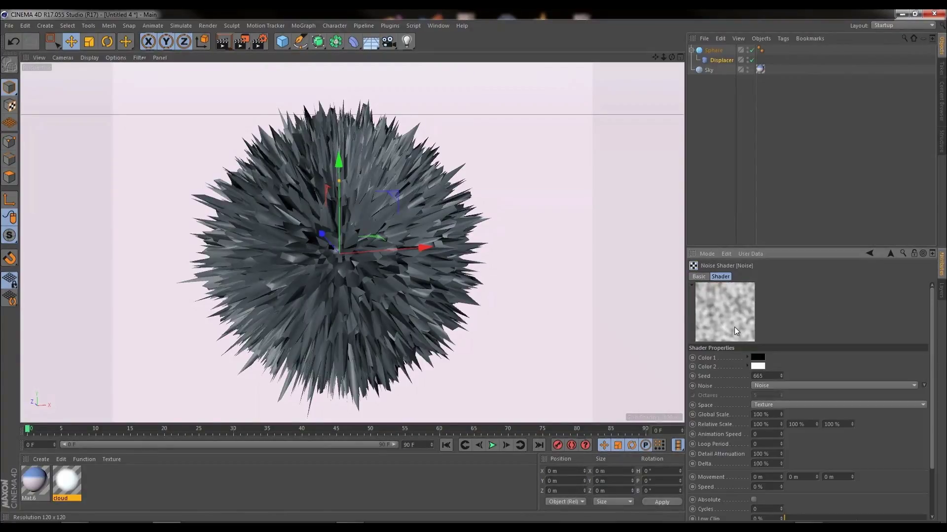
{"action": "left_click", "coordinate": [775, 414]}
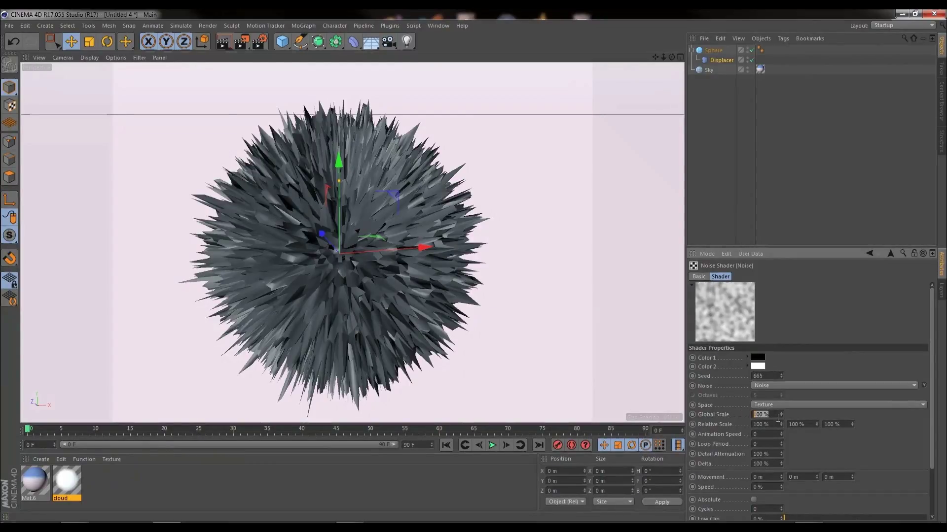
{"action": "type", "text": "10000"}
{"action": "key", "text": "Return"}
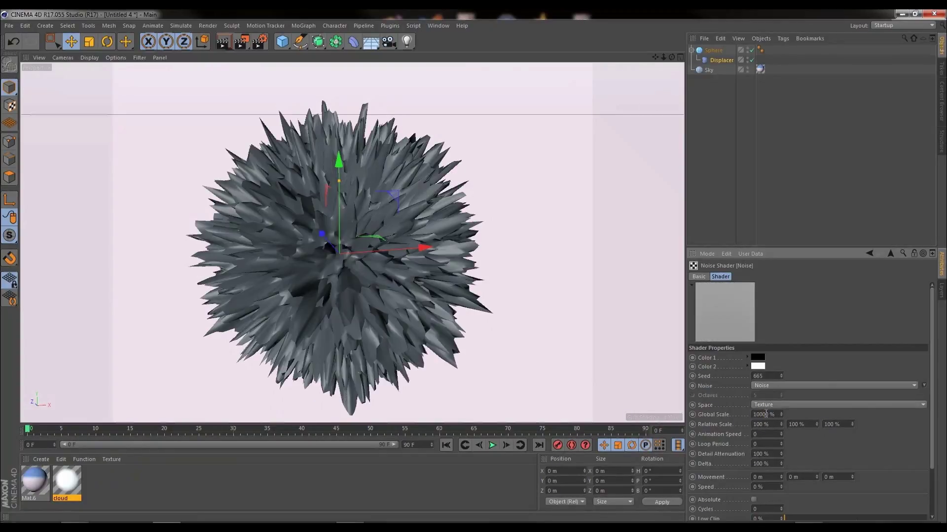
{"action": "type", "text": "0"}
{"action": "key", "text": "Return"}
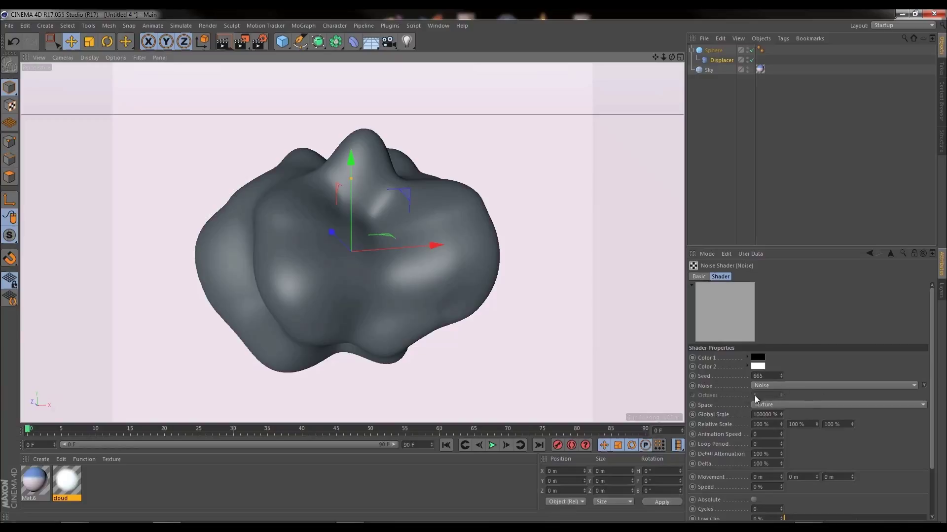
Step: Change the noise type to Naki and lower Octaves through 4 and 3 to 2
{"action": "left_click", "coordinate": [788, 386]}
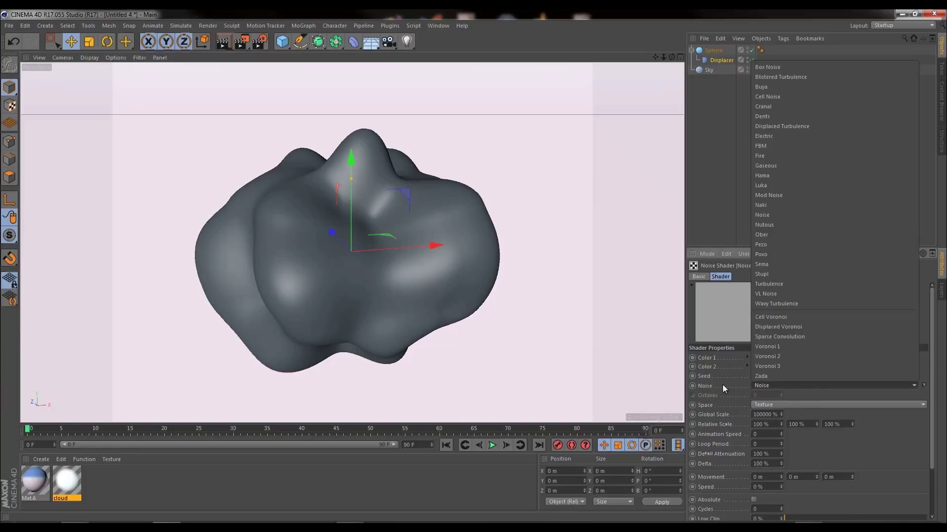
{"action": "left_click", "coordinate": [771, 204]}
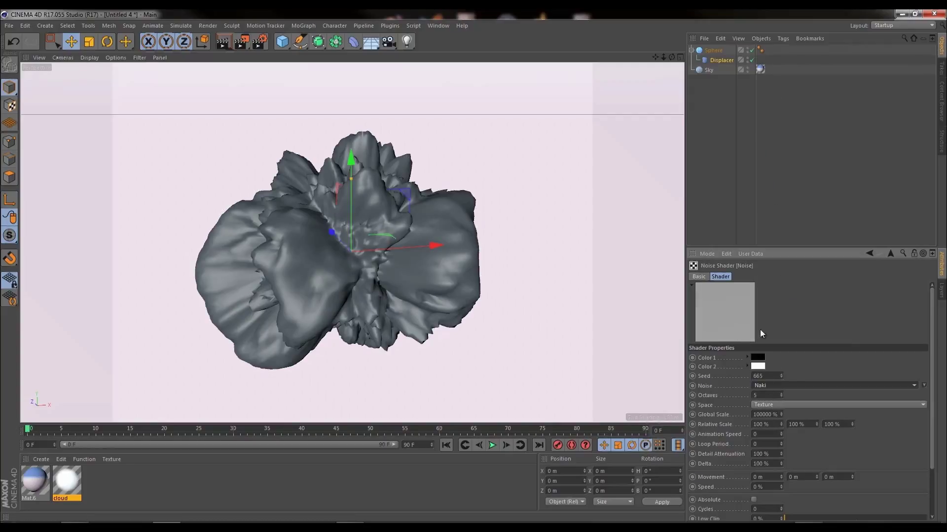
{"action": "left_click", "coordinate": [762, 395]}
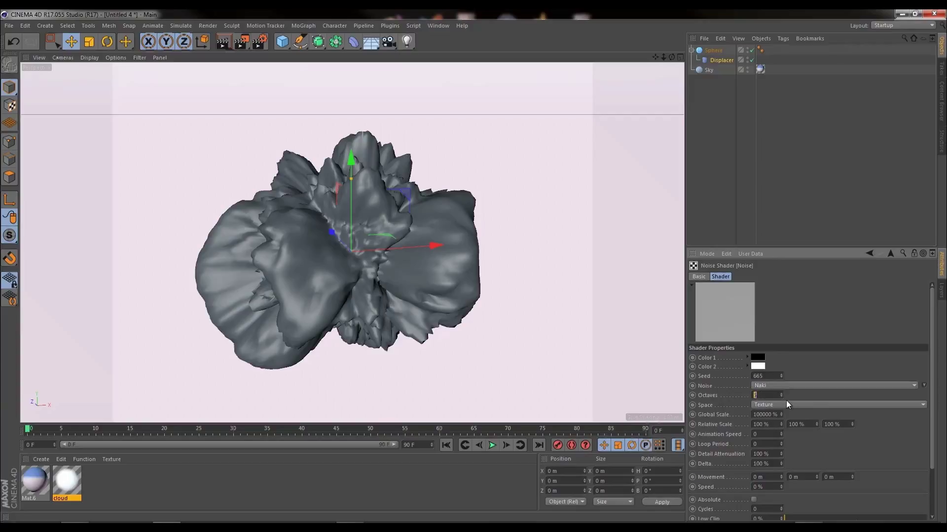
{"action": "type", "text": "4"}
{"action": "key", "text": "Return"}
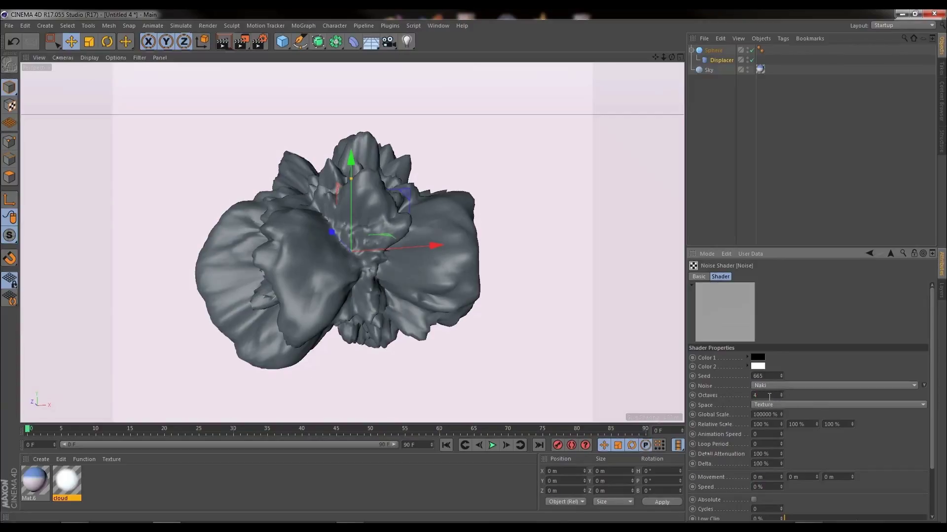
{"action": "left_click", "coordinate": [764, 395]}
{"action": "type", "text": "3"}
{"action": "key", "text": "Return"}
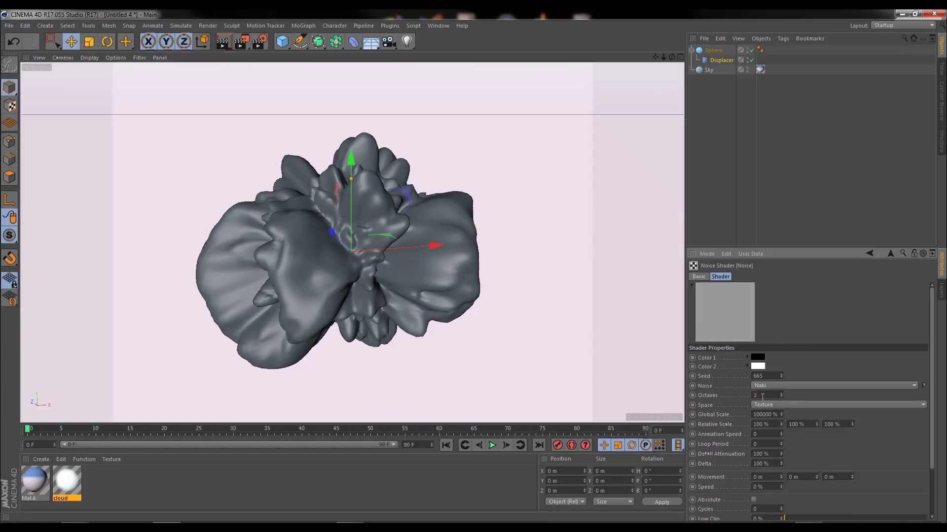
{"action": "double_click", "coordinate": [762, 396]}
{"action": "type", "text": "2"}
{"action": "key", "text": "Return"}
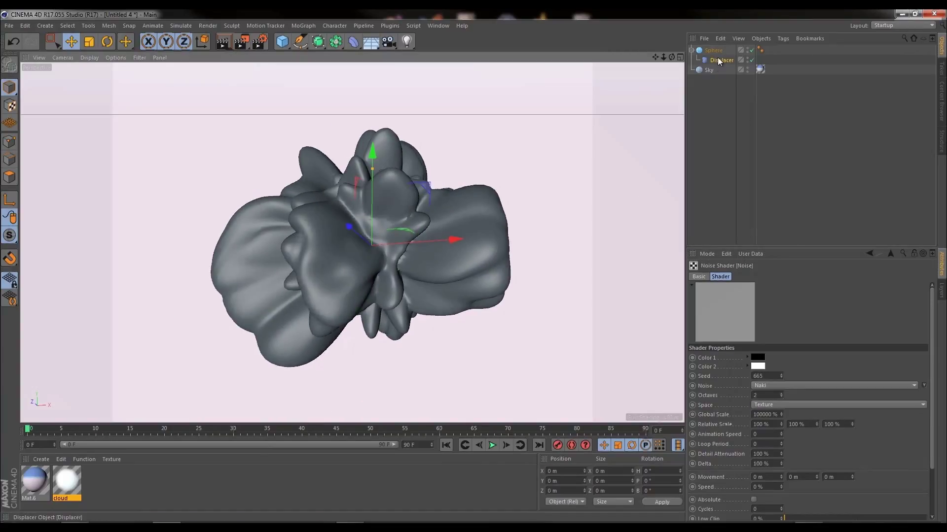
Step: Lower the Displacer's Height to about 55 m
{"action": "left_click", "coordinate": [717, 60]}
{"action": "left_click", "coordinate": [748, 278]}
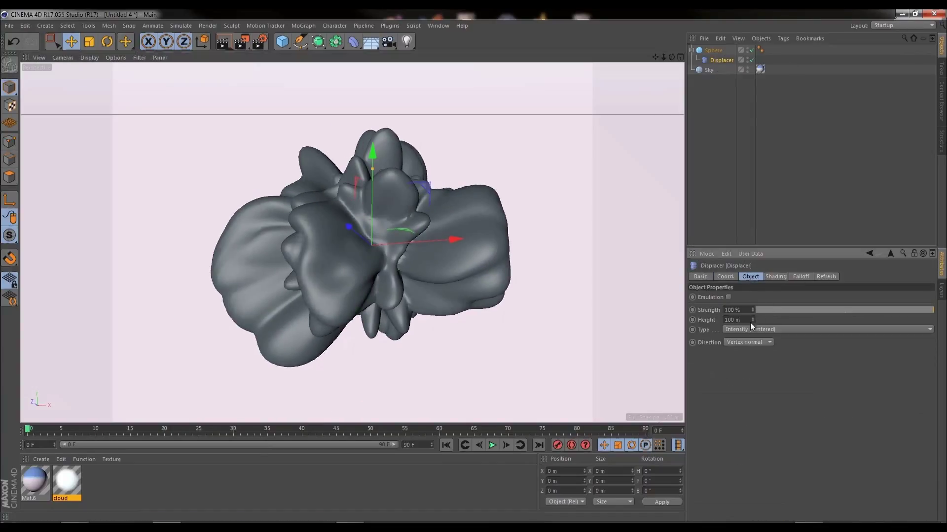
{"action": "left_click_drag", "start_coordinate": [753, 321], "coordinate": [752, 322]}
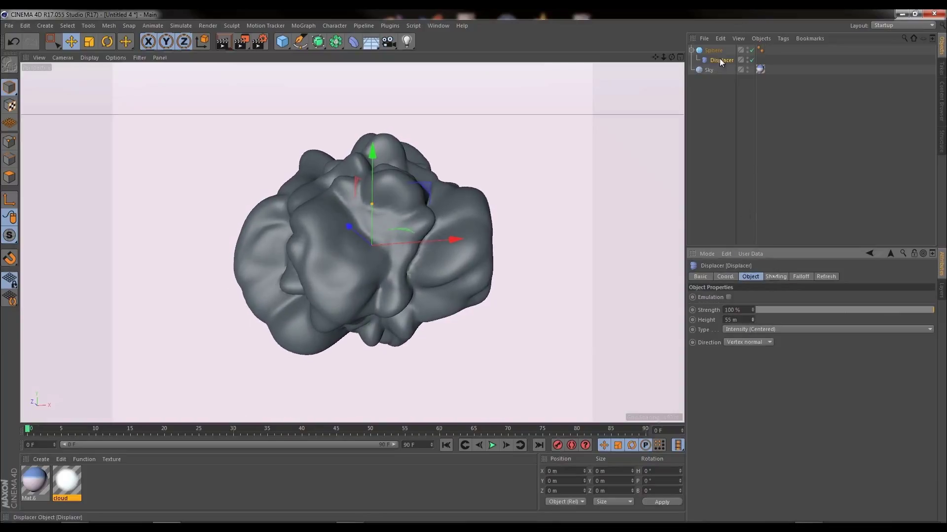
Step: Step the Noise shader's Seed up and down through nearby values, settling on 665
{"action": "left_click", "coordinate": [776, 277]}
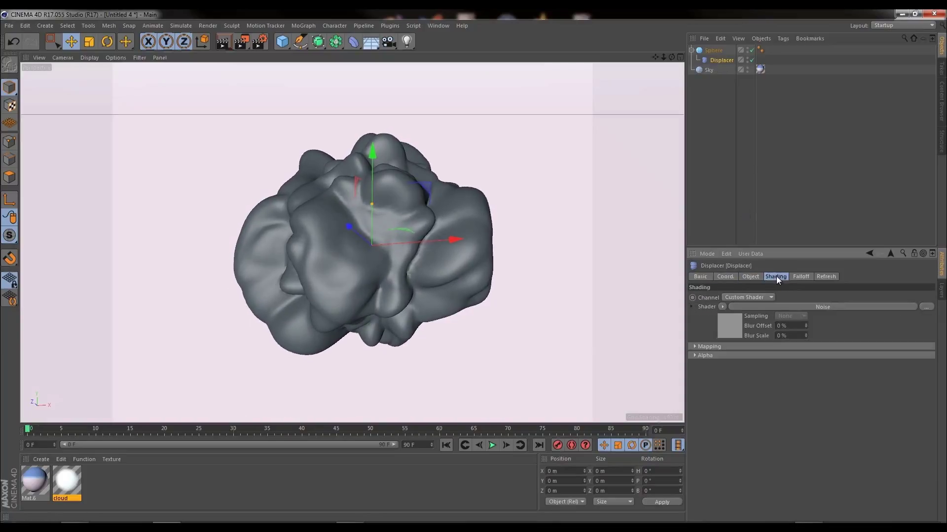
{"action": "left_click", "coordinate": [746, 307]}
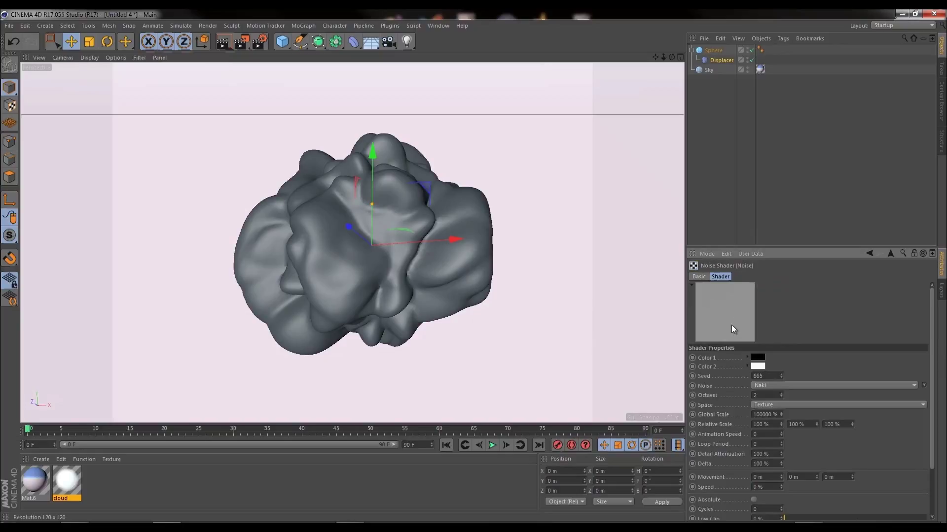
{"action": "left_click", "coordinate": [781, 375]}
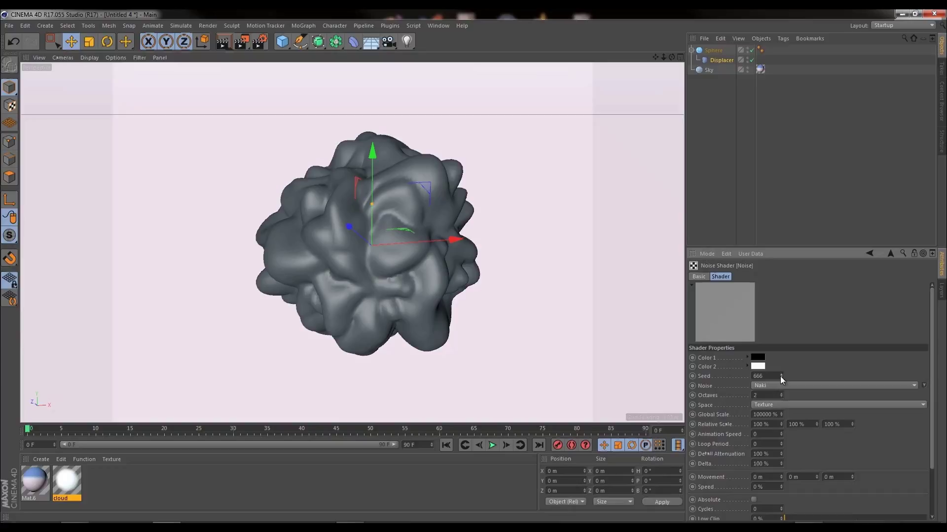
{"action": "left_click", "coordinate": [780, 377]}
{"action": "left_click", "coordinate": [780, 377]}
{"action": "left_click", "coordinate": [780, 377]}
{"action": "left_click", "coordinate": [780, 377]}
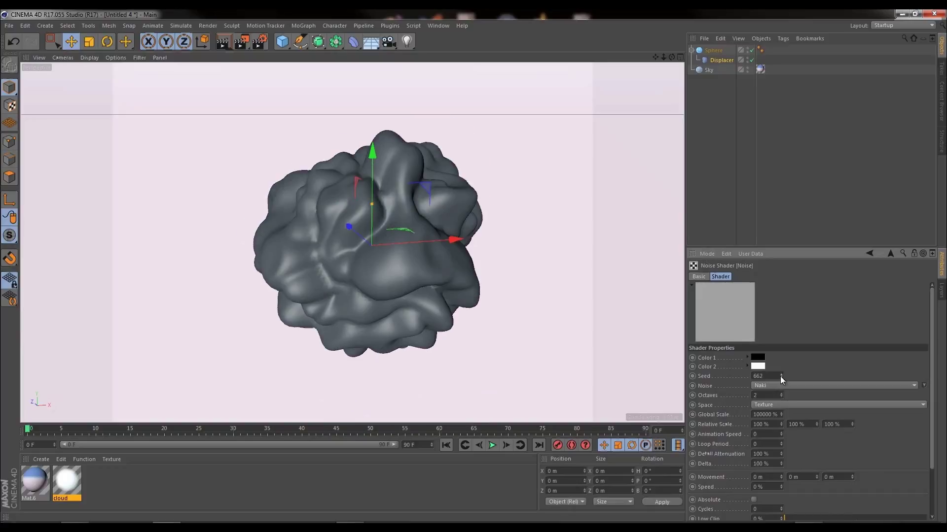
{"action": "left_click", "coordinate": [780, 377]}
{"action": "left_click", "coordinate": [779, 377]}
{"action": "left_click", "coordinate": [780, 377]}
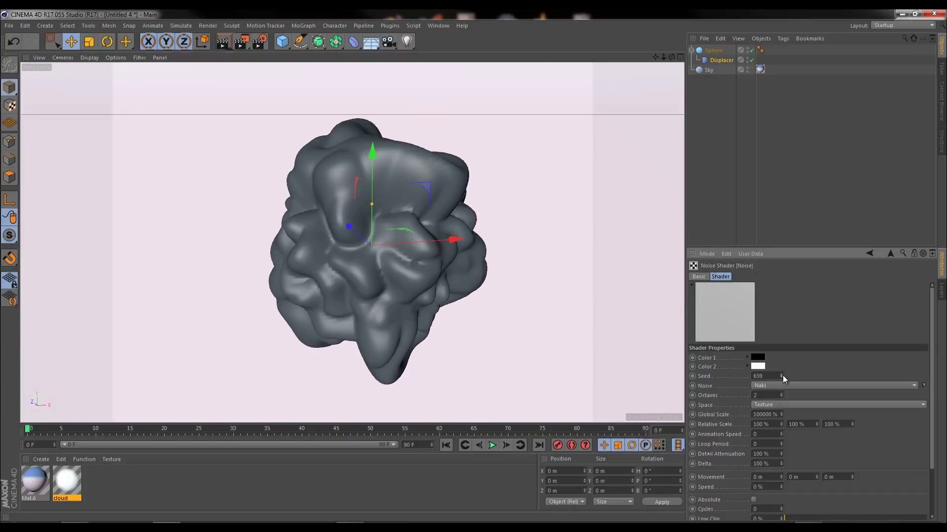
{"action": "left_click", "coordinate": [780, 374]}
{"action": "left_click", "coordinate": [781, 374]}
{"action": "left_click", "coordinate": [781, 374]}
{"action": "left_click", "coordinate": [781, 374]}
{"action": "left_click", "coordinate": [781, 375]}
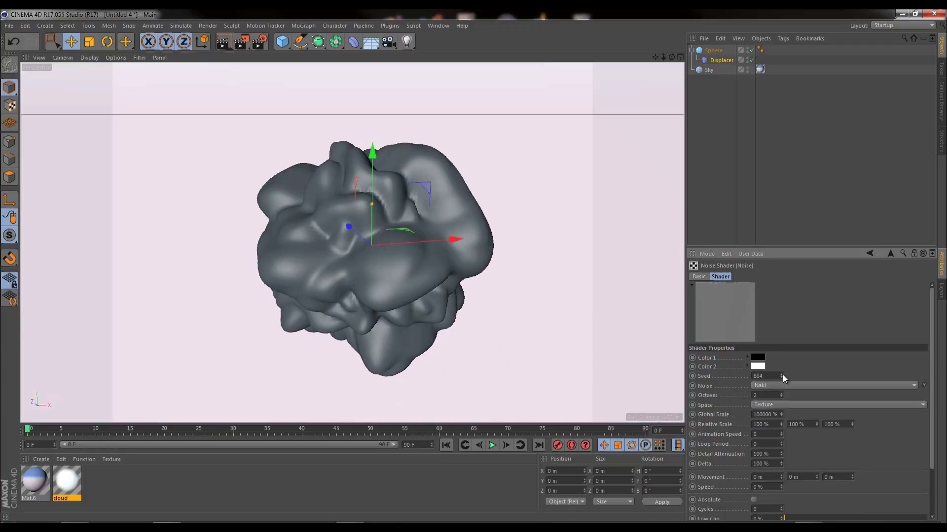
{"action": "left_click", "coordinate": [781, 374]}
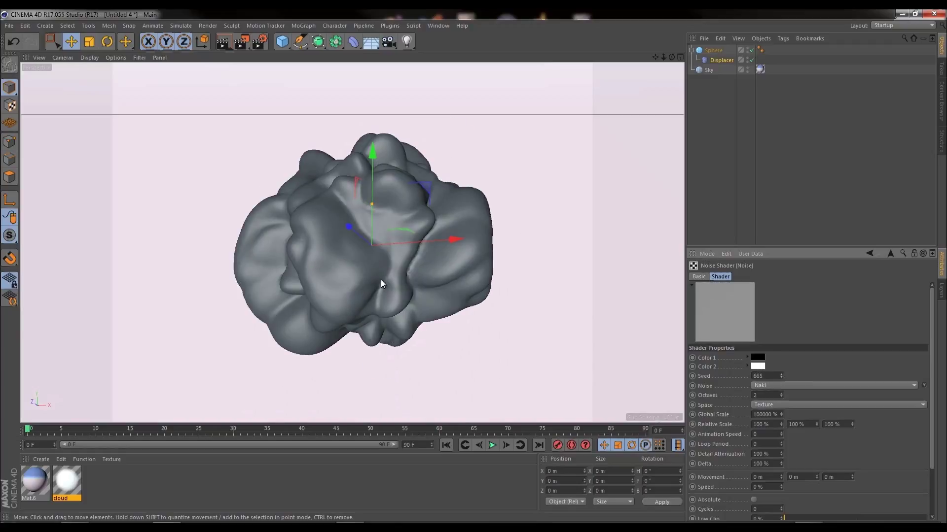
Step: Scale the Sphere to X 1.10 and Y 0.82, then orbit to view it against the sky
{"action": "left_click", "coordinate": [714, 49]}
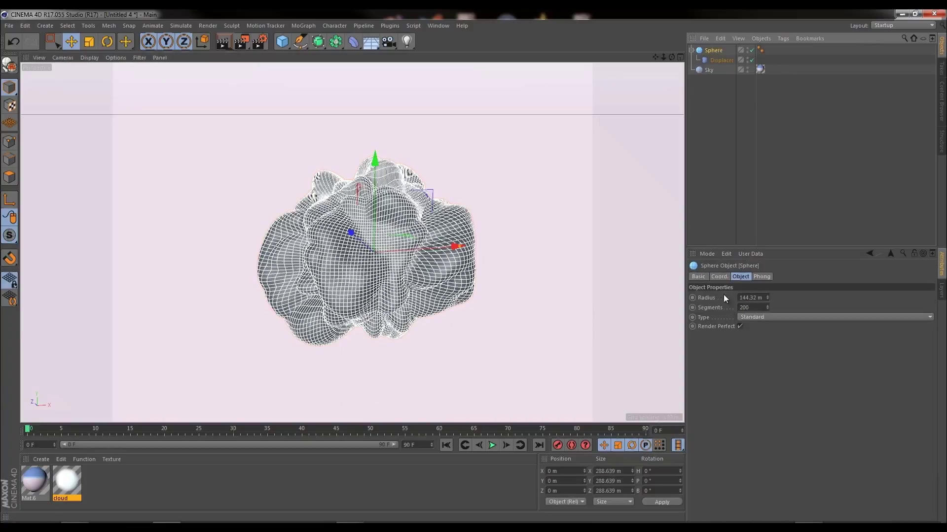
{"action": "left_click", "coordinate": [719, 277]}
{"action": "left_click_drag", "start_coordinate": [798, 309], "coordinate": [799, 297]}
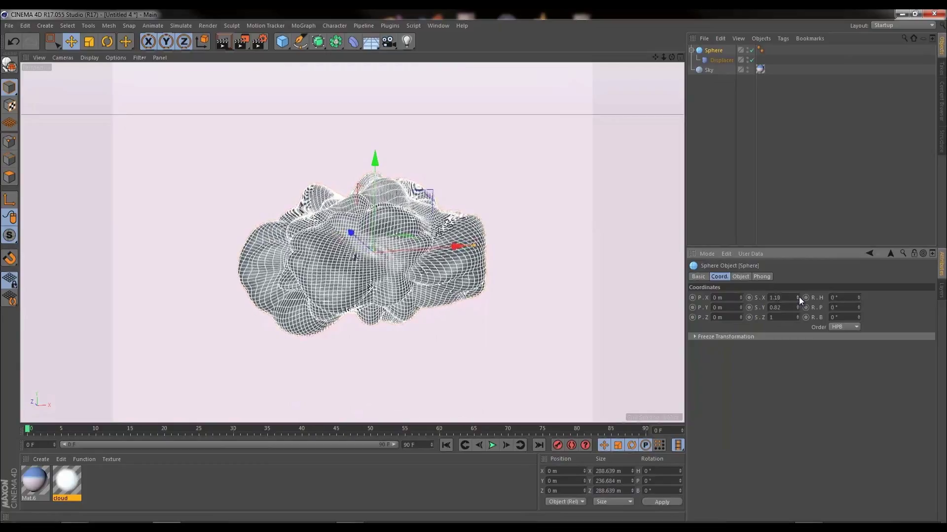
{"action": "left_click", "coordinate": [735, 155]}
{"action": "mouse_move", "coordinate": [672, 58]}
{"action": "left_mouse_down"}
{"action": "mouse_move", "coordinate": [469, 269]}
{"action": "mouse_move", "coordinate": [478, 269]}
{"action": "mouse_move", "coordinate": [415, 285]}
{"action": "left_mouse_up"}
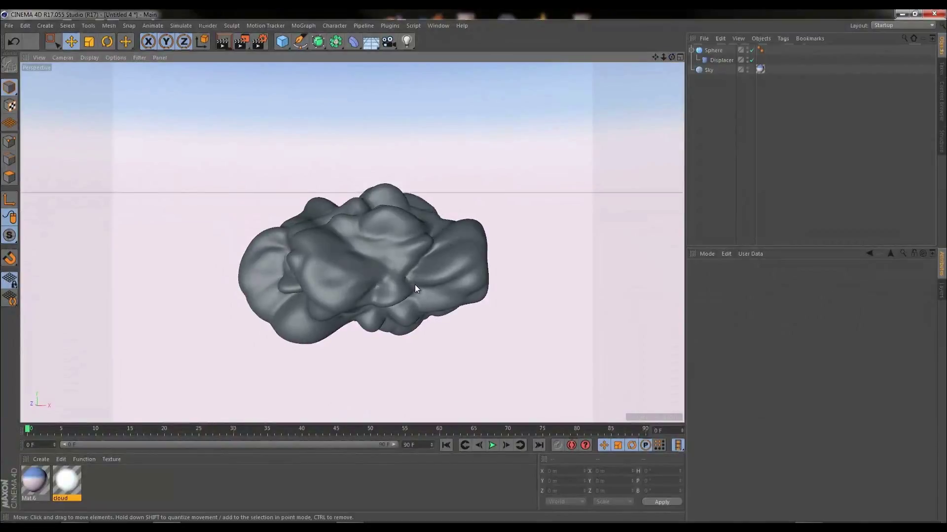
Step: Create material 'Mat', apply it to the Sphere, and open its editor at the Alpha channel
{"action": "left_click", "coordinate": [45, 460]}
{"action": "left_click", "coordinate": [60, 374]}
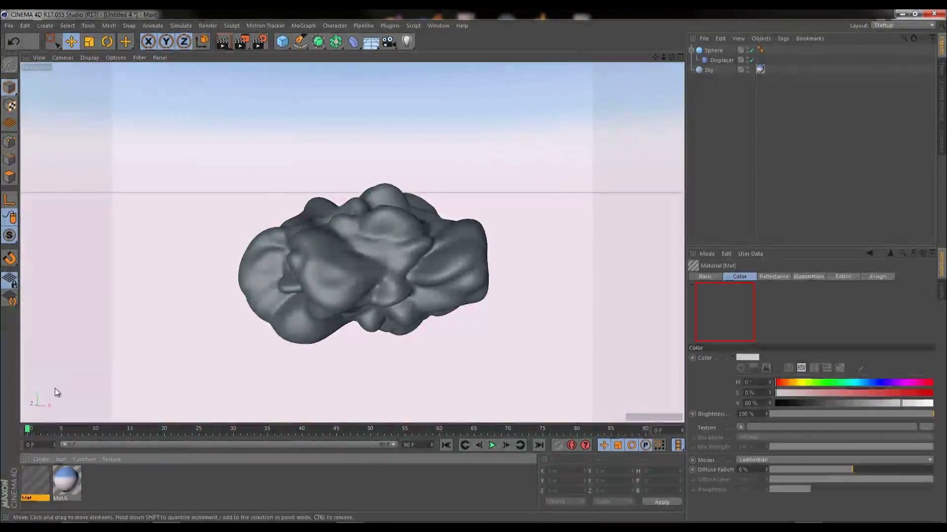
{"action": "left_click_drag", "start_coordinate": [422, 273], "coordinate": [419, 270]}
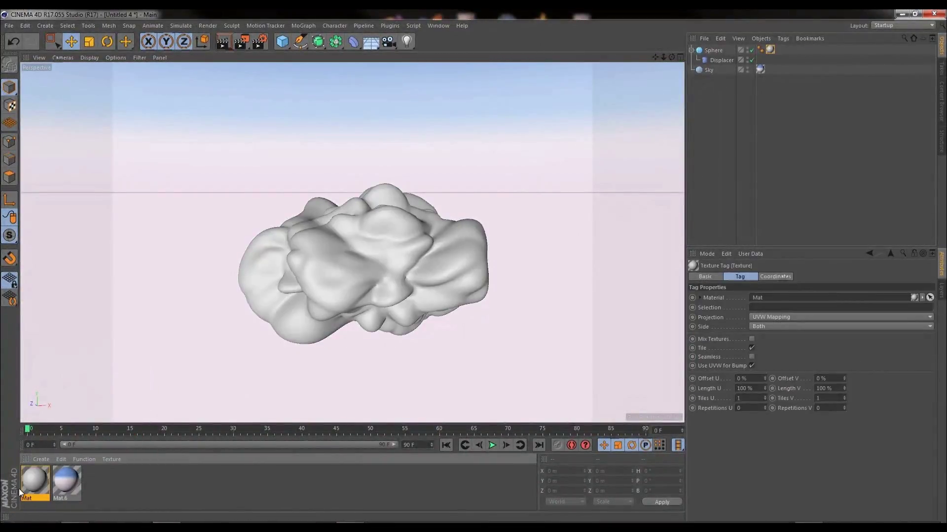
{"action": "double_click", "coordinate": [43, 480]}
{"action": "left_click_drag", "start_coordinate": [333, 96], "coordinate": [705, 114]}
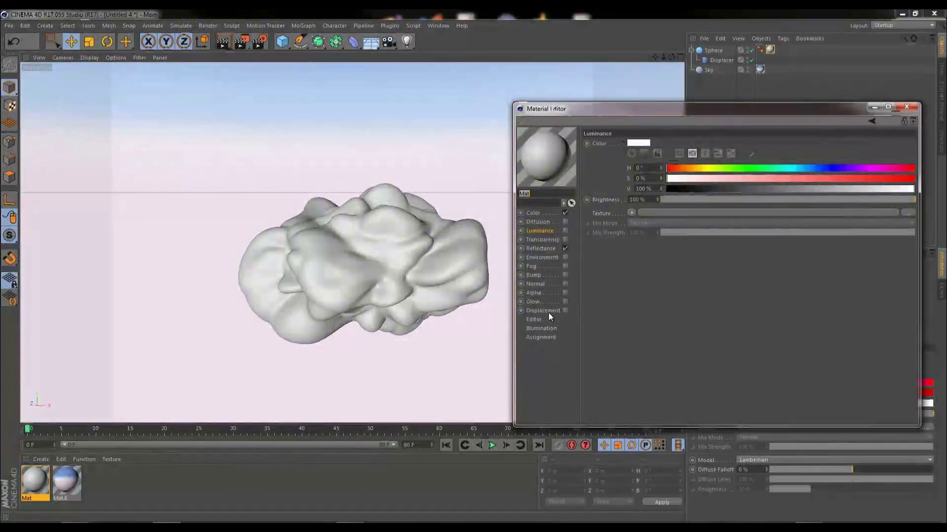
{"action": "left_click", "coordinate": [537, 293]}
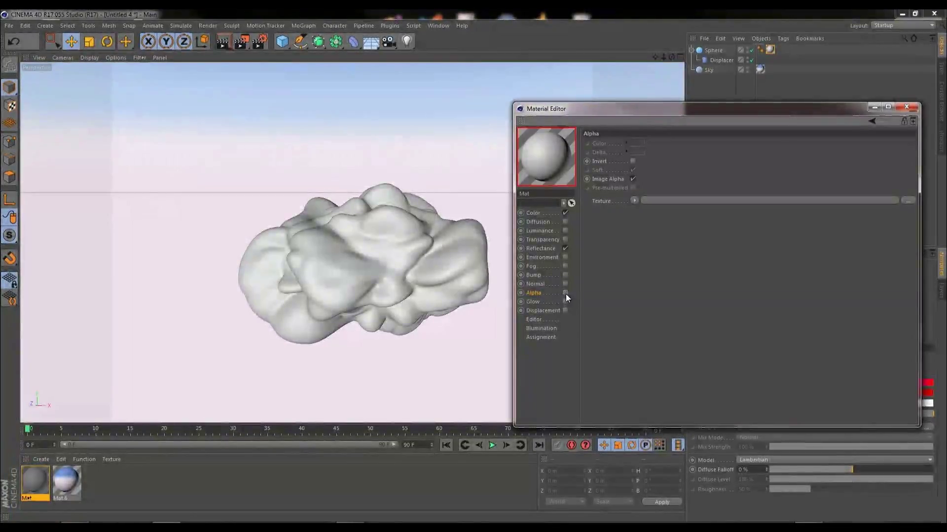
Step: Use a Fresnel shader as the Alpha texture and spread its gradient stops apart
{"action": "left_click", "coordinate": [565, 293]}
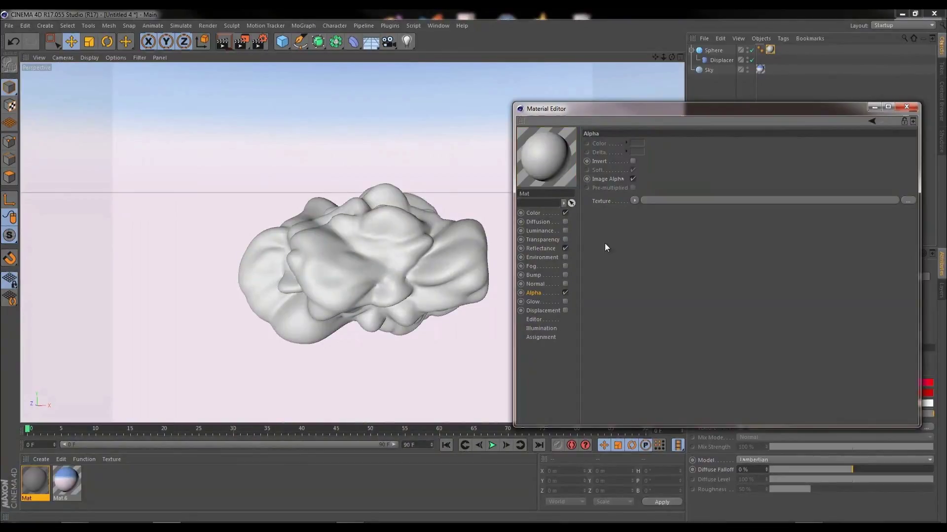
{"action": "left_click", "coordinate": [634, 201]}
{"action": "left_click", "coordinate": [654, 303]}
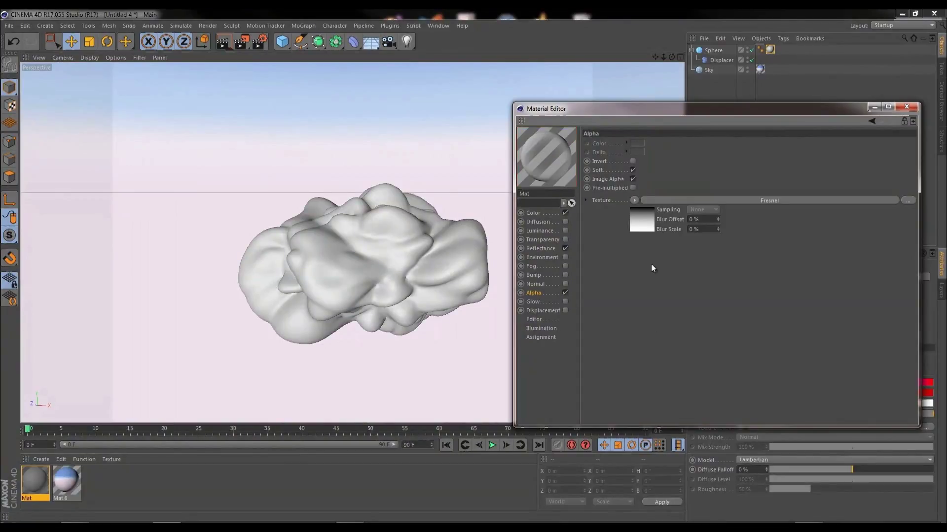
{"action": "left_click", "coordinate": [647, 220]}
{"action": "left_click_drag", "start_coordinate": [625, 237], "coordinate": [744, 240]}
{"action": "left_click_drag", "start_coordinate": [901, 238], "coordinate": [914, 239]}
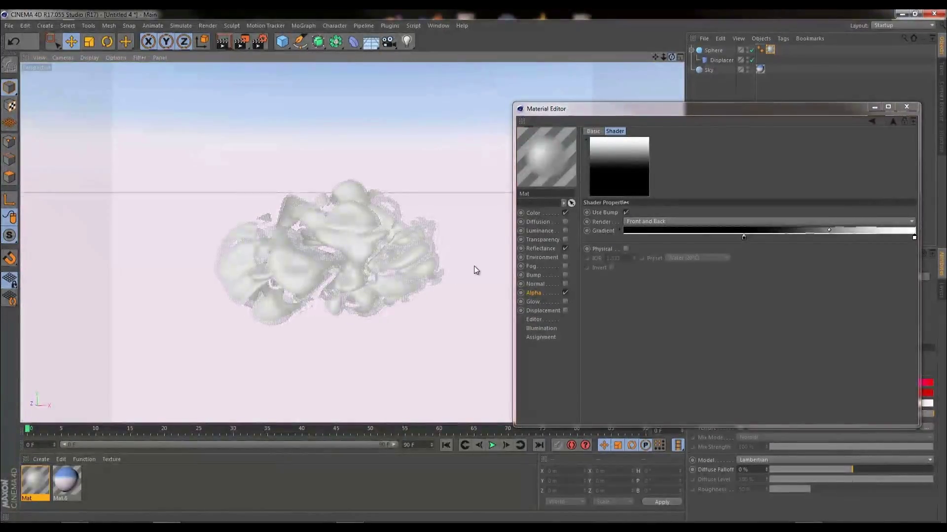
{"action": "left_click_drag", "start_coordinate": [475, 265], "coordinate": [370, 237], "text": "alt"}
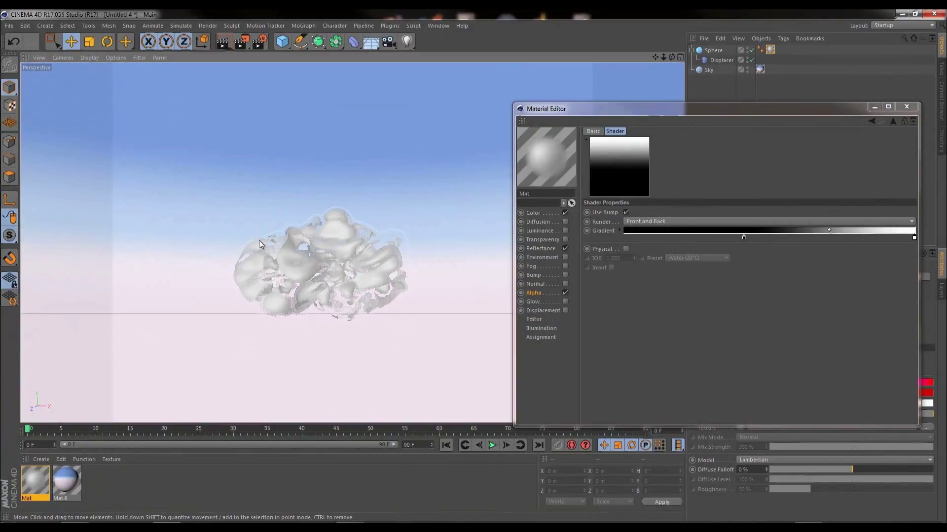
Step: Limit the Fresnel to Front Only, soften the gradient falloff, and render the viewport
{"action": "left_click", "coordinate": [649, 222]}
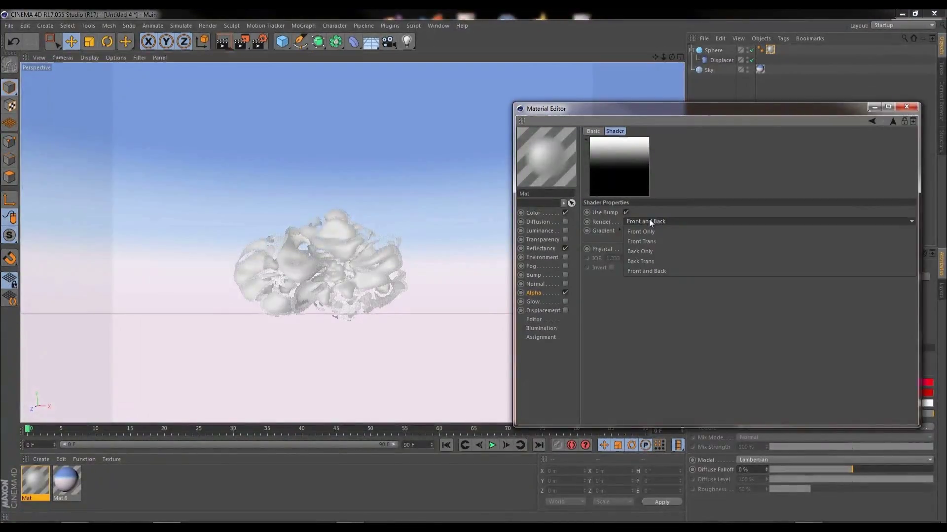
{"action": "left_click", "coordinate": [667, 230]}
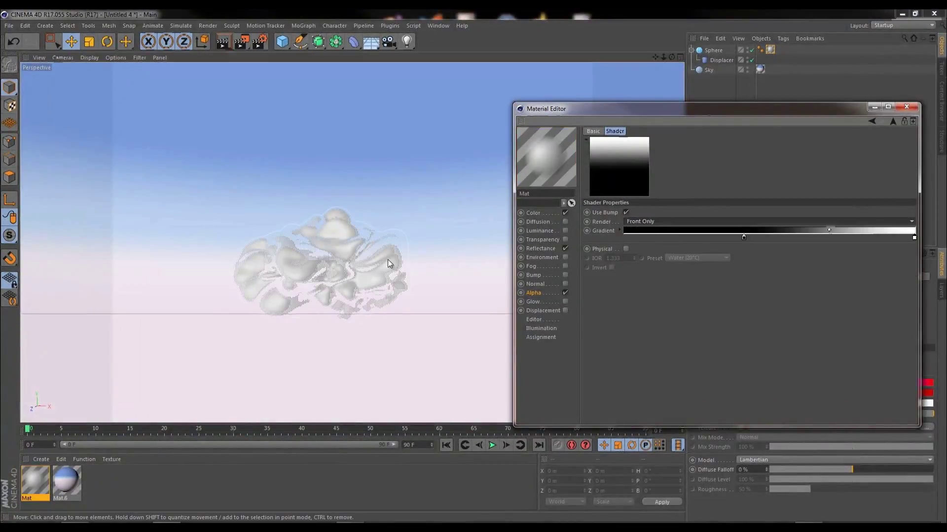
{"action": "left_click_drag", "start_coordinate": [744, 237], "coordinate": [713, 239]}
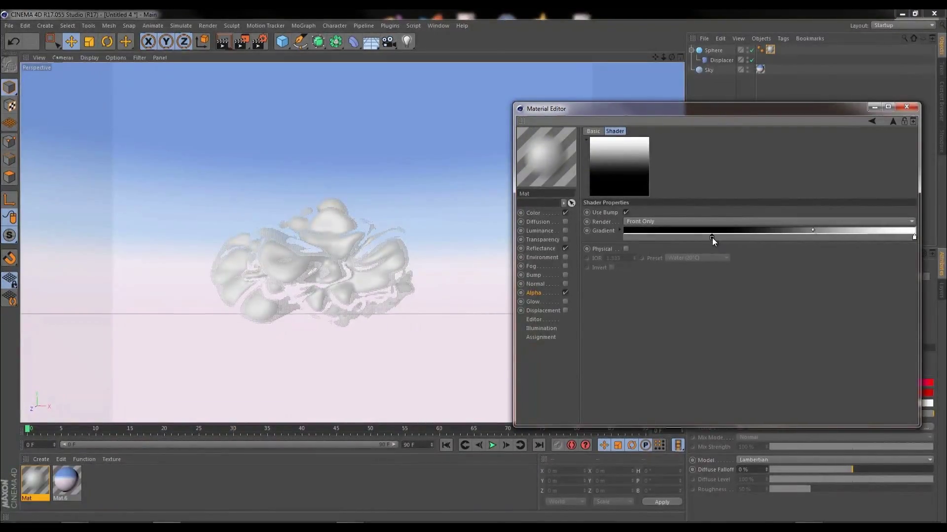
{"action": "left_click_drag", "start_coordinate": [712, 239], "coordinate": [711, 239]}
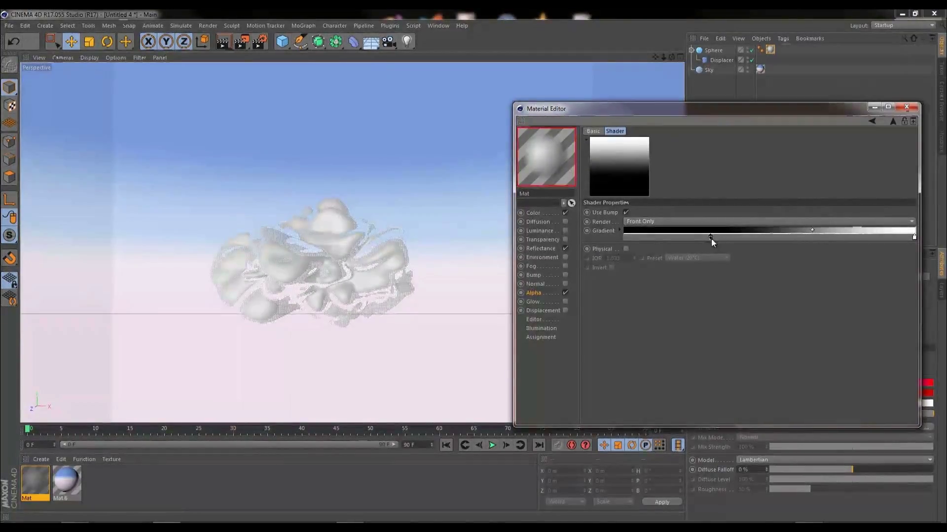
{"action": "left_click", "coordinate": [228, 39]}
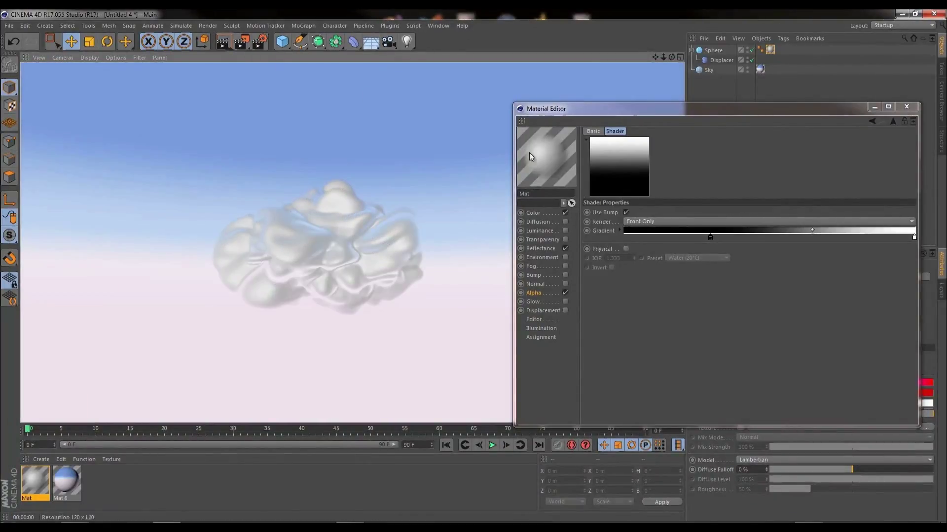
Step: Turn off the material's Reflectance and give its Luminance channel a Fresnel shader
{"action": "left_click", "coordinate": [566, 248]}
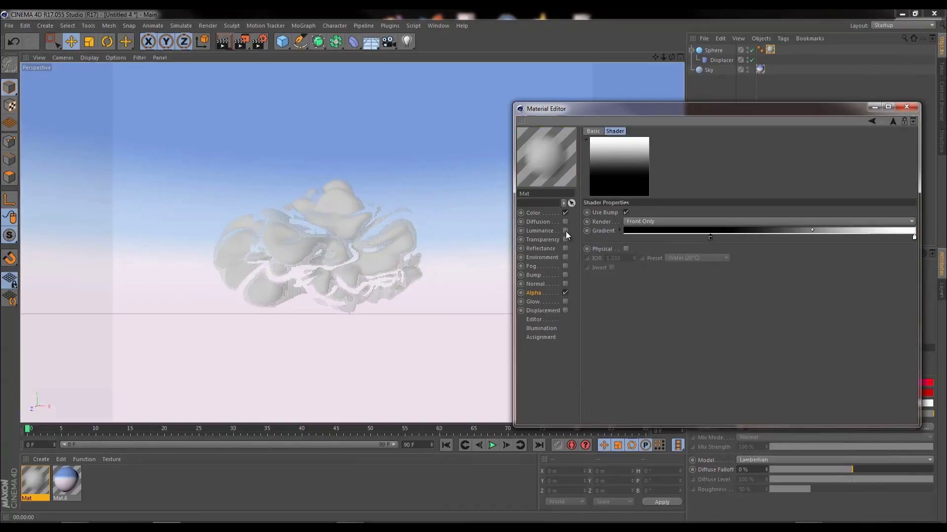
{"action": "left_click", "coordinate": [566, 232]}
{"action": "left_click", "coordinate": [633, 212]}
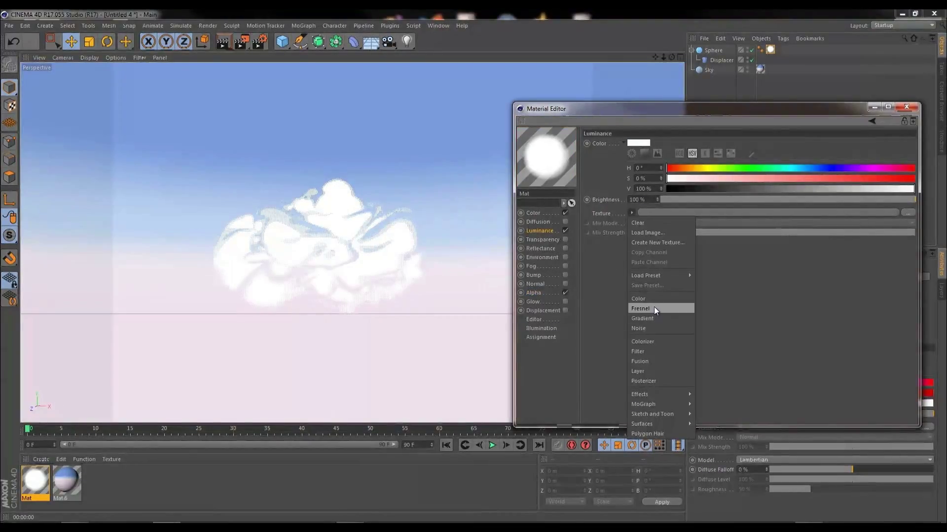
{"action": "left_click", "coordinate": [652, 306]}
{"action": "left_click", "coordinate": [640, 226]}
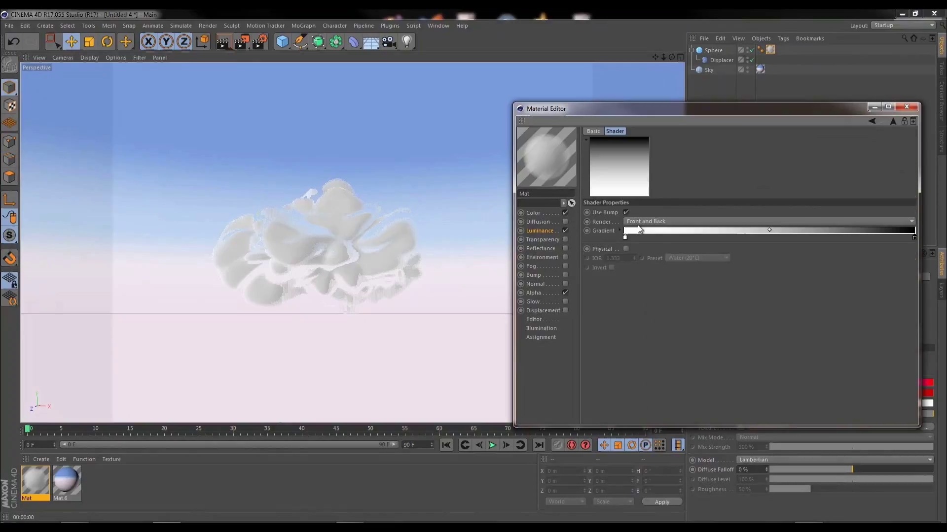
Step: Colour the Fresnel gradient's dark end light blue and slide the white stop right to narrow the rim
{"action": "double_click", "coordinate": [915, 240]}
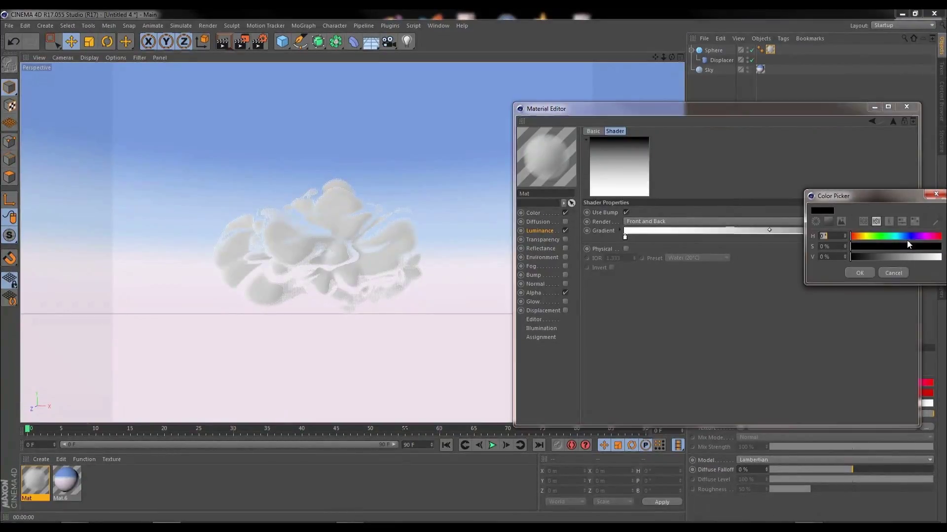
{"action": "left_click_drag", "start_coordinate": [889, 197], "coordinate": [754, 187]}
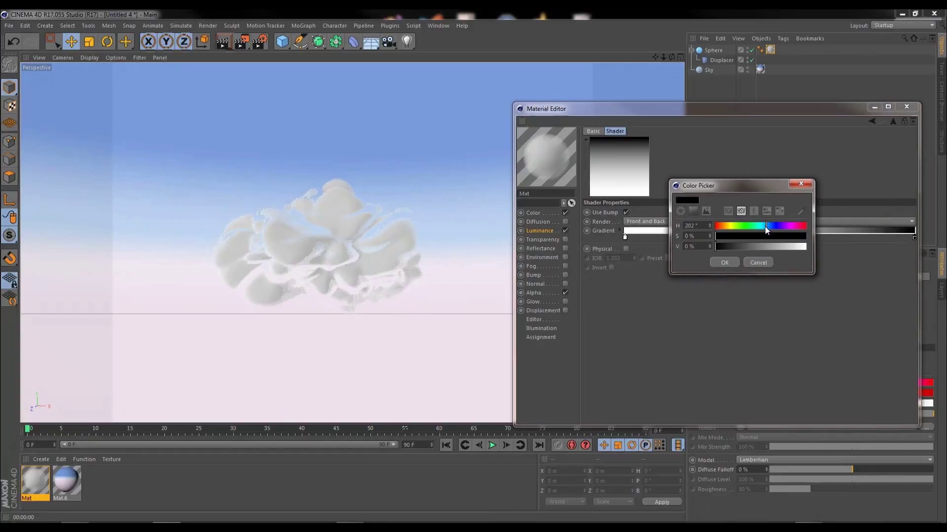
{"action": "left_click", "coordinate": [788, 245]}
{"action": "left_click_drag", "start_coordinate": [769, 237], "coordinate": [747, 238]}
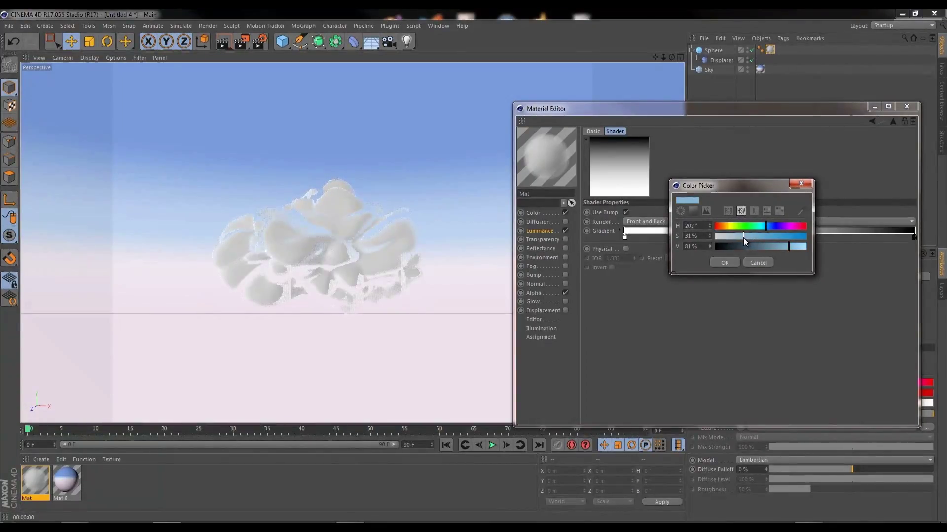
{"action": "left_click", "coordinate": [803, 247]}
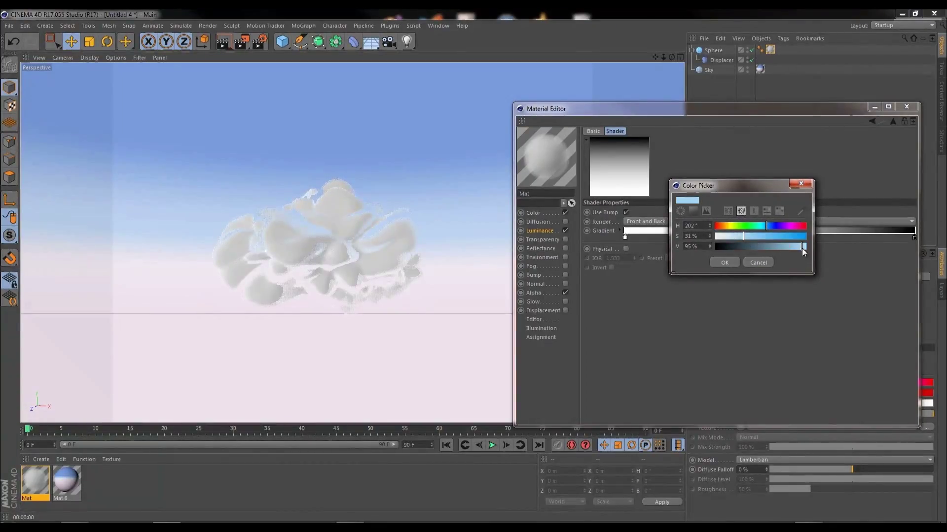
{"action": "left_click", "coordinate": [728, 263]}
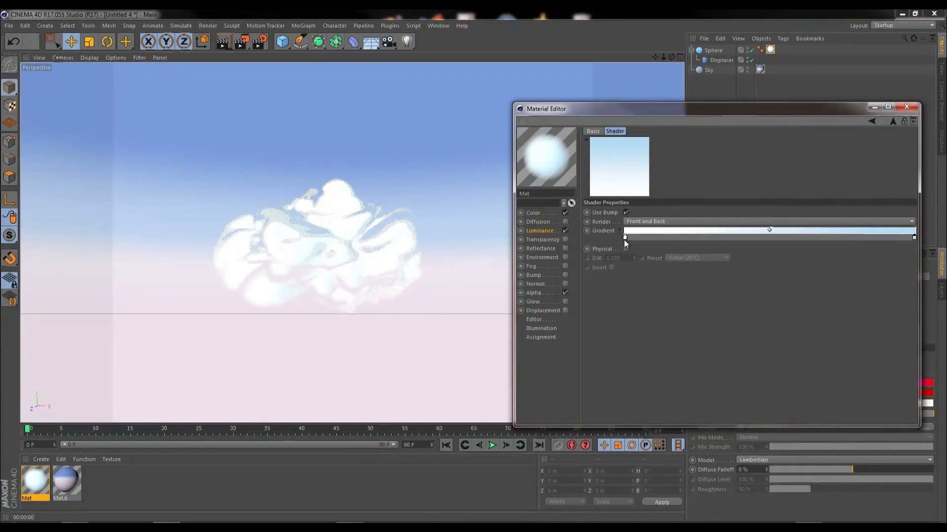
{"action": "left_click_drag", "start_coordinate": [625, 238], "coordinate": [805, 241]}
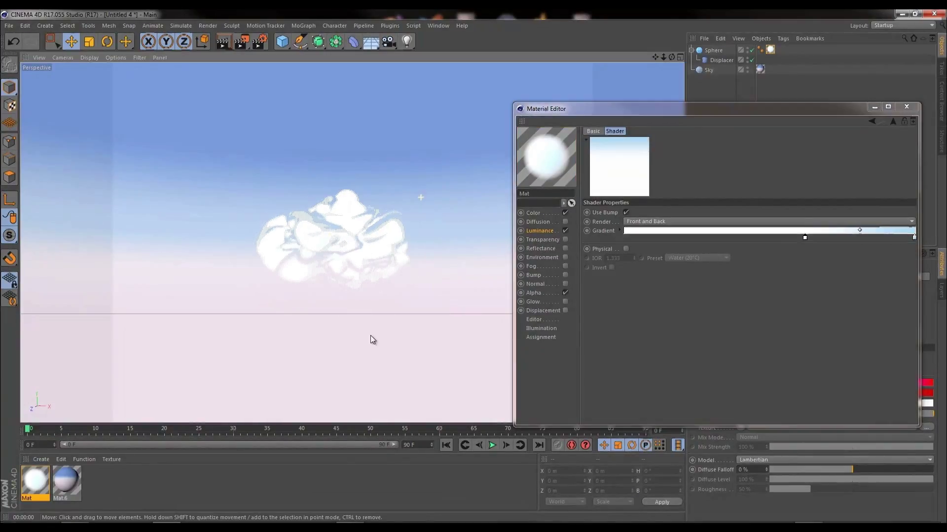
Step: Confirm the light blue gradient colour and render to check the blue-white glowing cloud
{"action": "key", "text": "ctrl+r"}
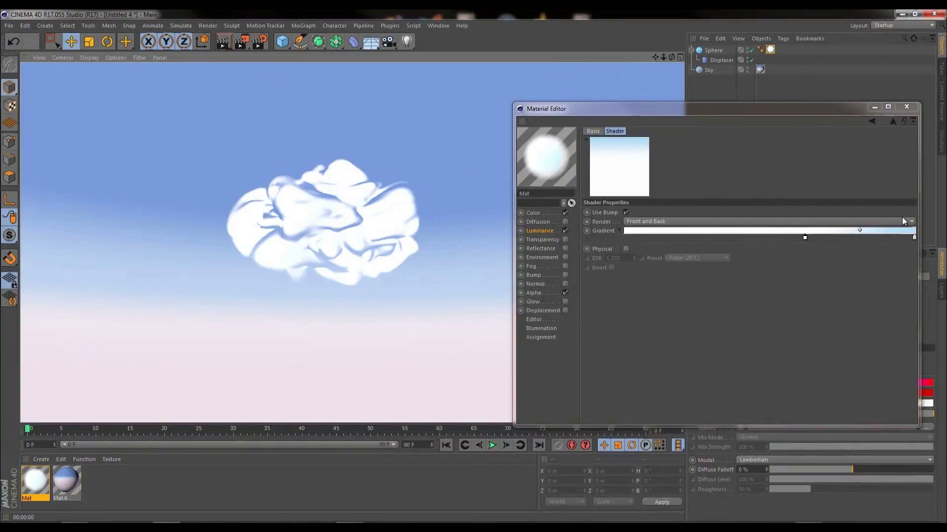
{"action": "double_click", "coordinate": [914, 238]}
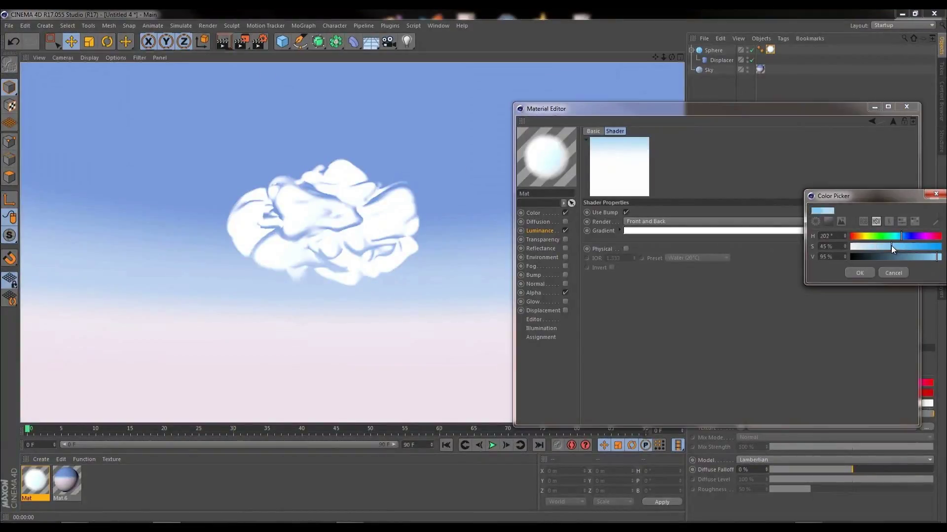
{"action": "left_click", "coordinate": [860, 273]}
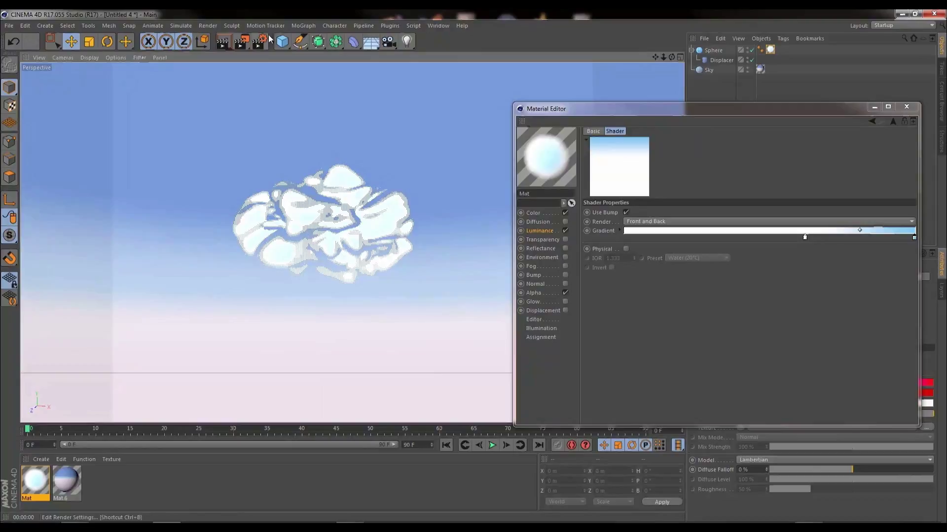
{"action": "left_click", "coordinate": [224, 43]}
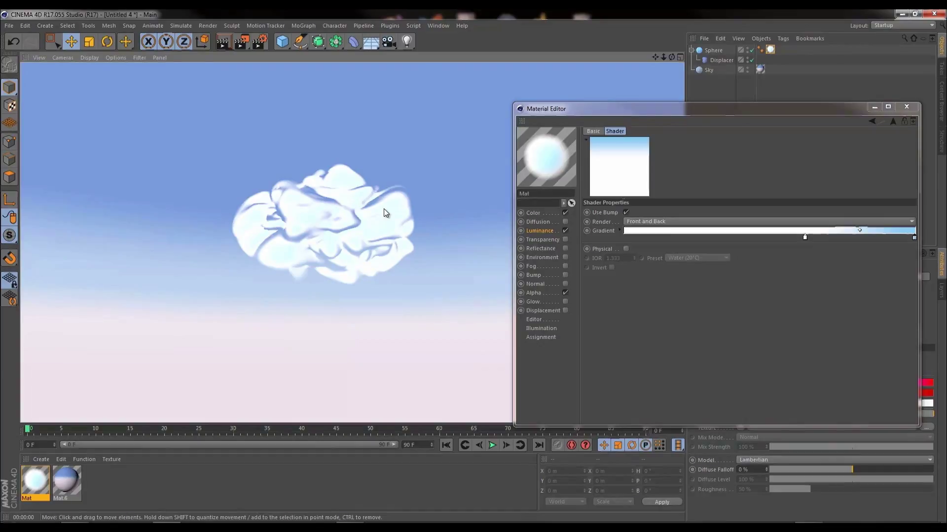
{"action": "mouse_move", "coordinate": [702, 114]}
{"action": "left_mouse_down"}
{"action": "mouse_move", "coordinate": [701, 137]}
{"action": "mouse_move", "coordinate": [689, 121]}
{"action": "left_mouse_up"}
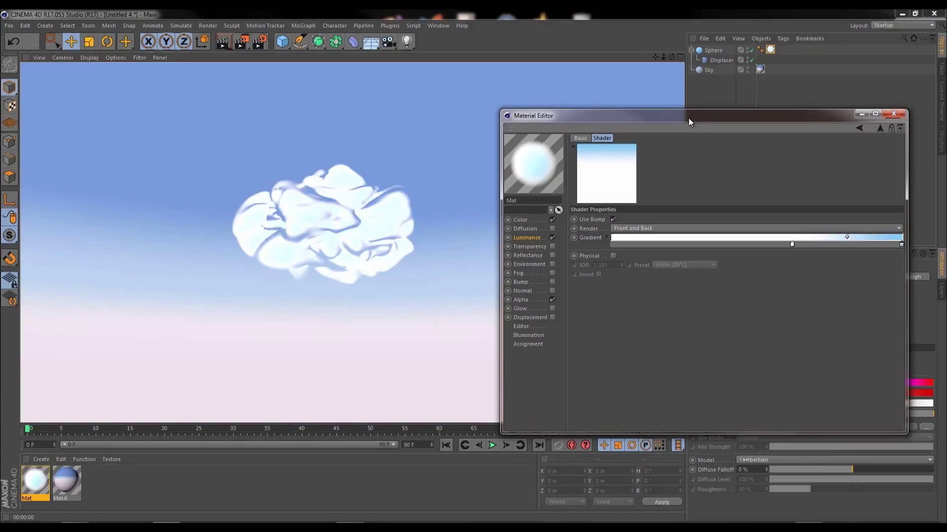
Step: Duplicate the cloud sphere, move the copy right and lower, and turn it 180 degrees
{"action": "left_click", "coordinate": [893, 114]}
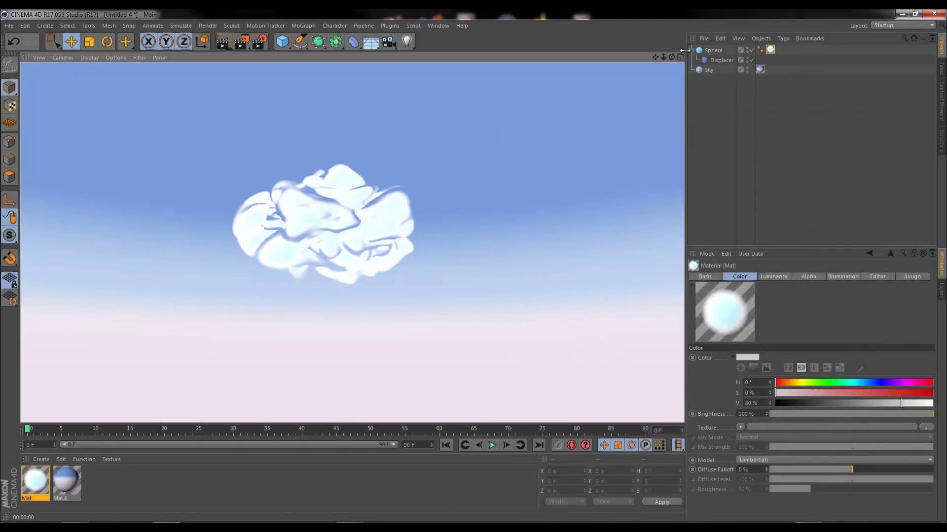
{"action": "left_click", "coordinate": [692, 50]}
{"action": "left_click", "coordinate": [711, 51]}
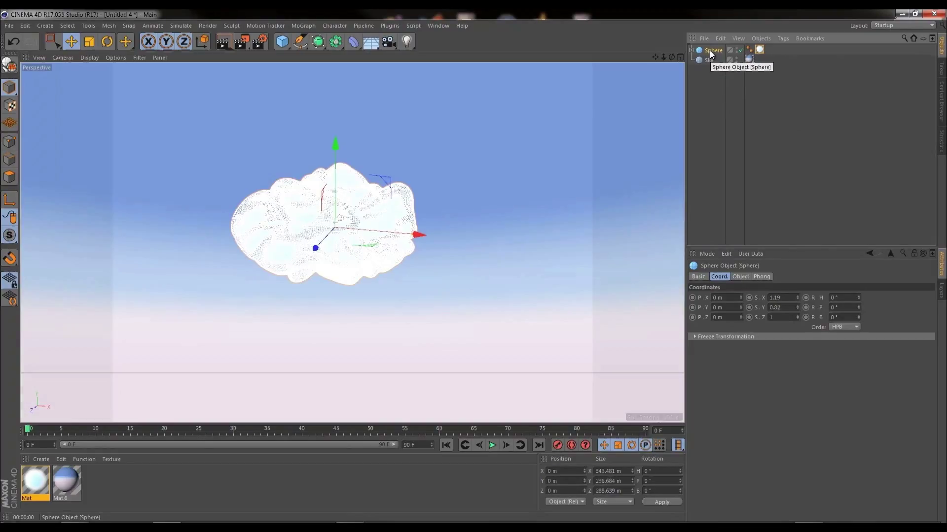
{"action": "left_click_drag", "start_coordinate": [712, 50], "coordinate": [711, 46]}
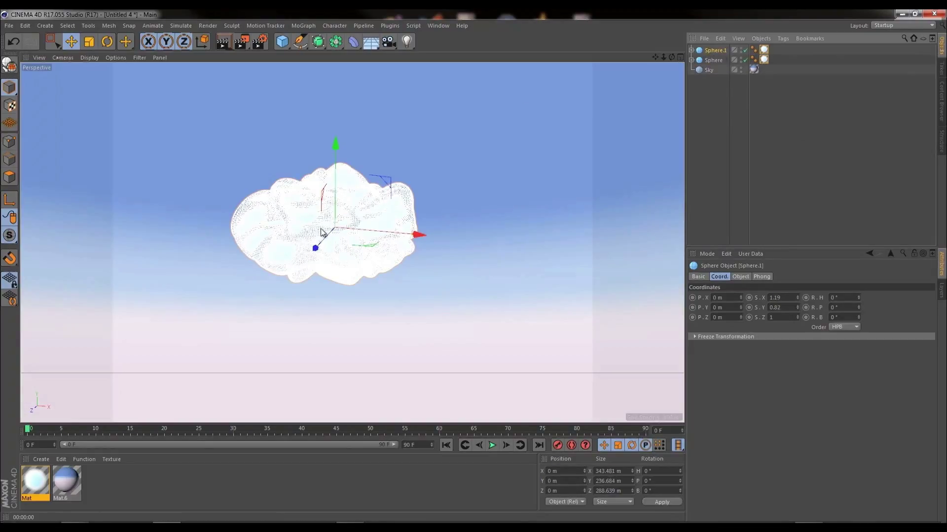
{"action": "left_click_drag", "start_coordinate": [418, 234], "coordinate": [491, 235]}
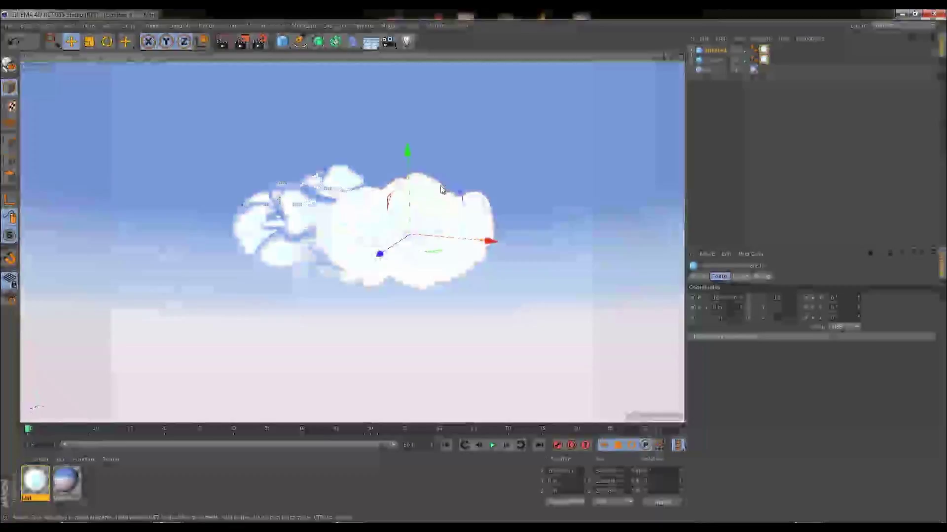
{"action": "left_click_drag", "start_coordinate": [416, 155], "coordinate": [411, 210]}
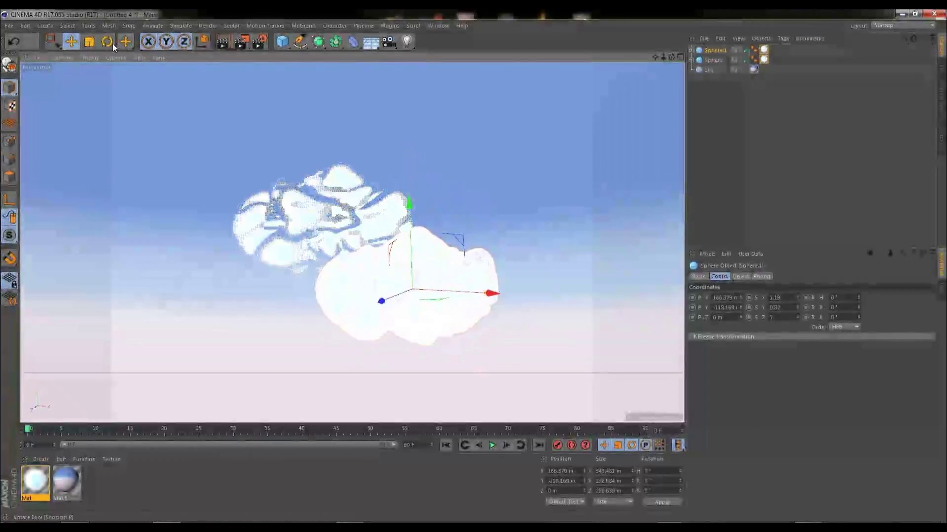
{"action": "key", "text": "r"}
{"action": "left_click_drag", "start_coordinate": [391, 279], "coordinate": [617, 290]}
Step: Widen and flatten the second sphere's scale, then reselect the original sphere for more copies
{"action": "left_click", "coordinate": [715, 50]}
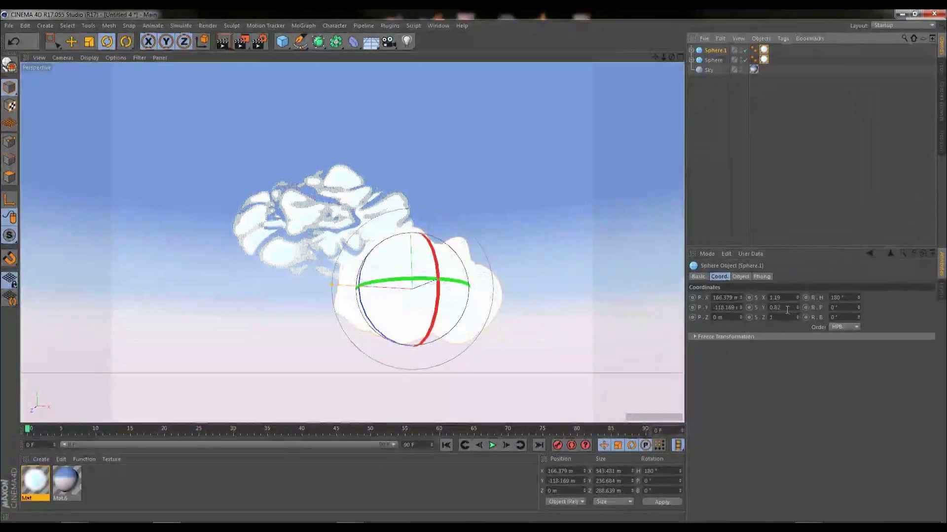
{"action": "left_click_drag", "start_coordinate": [800, 306], "coordinate": [797, 297]}
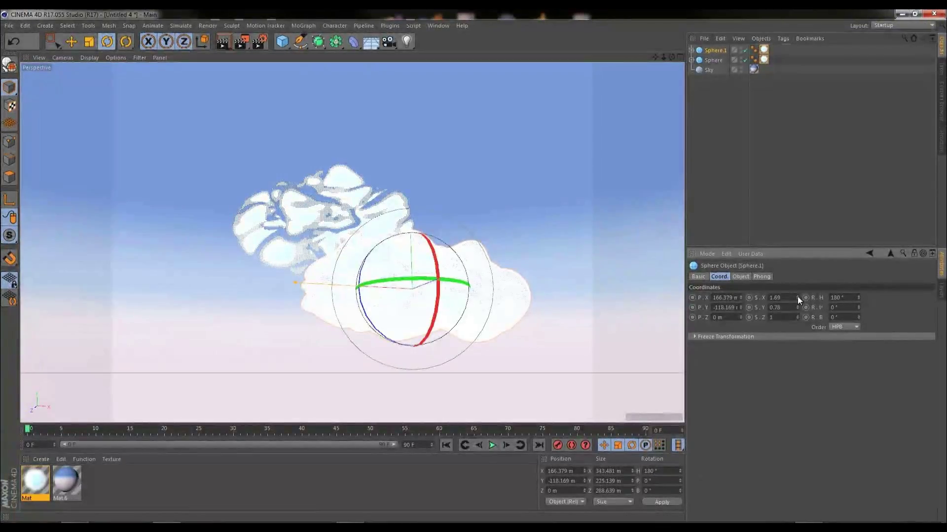
{"action": "left_click", "coordinate": [696, 87]}
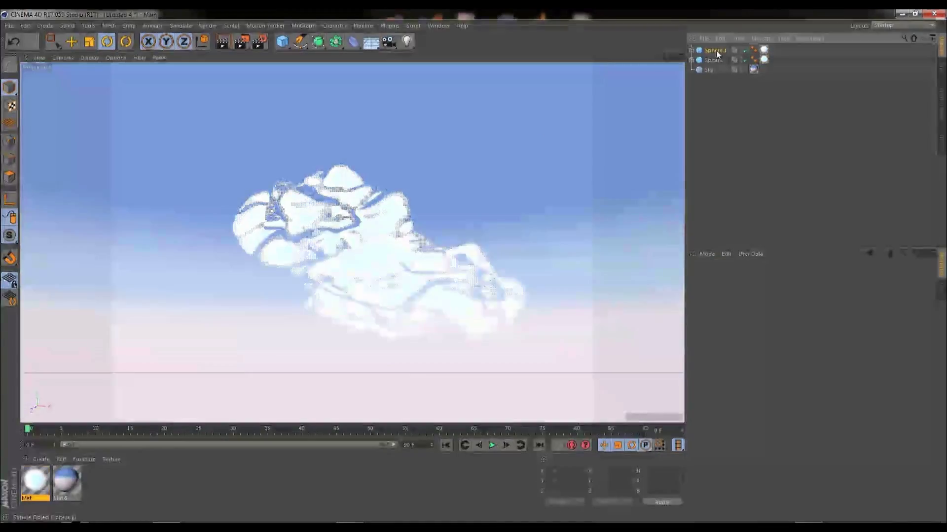
{"action": "left_click", "coordinate": [714, 61]}
{"action": "left_click", "coordinate": [66, 43]}
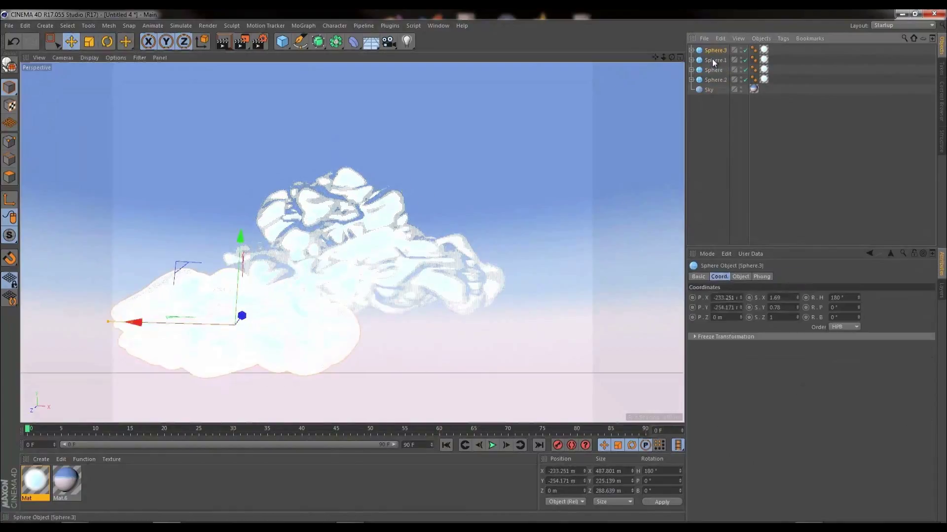
{"action": "key", "text": "r"}
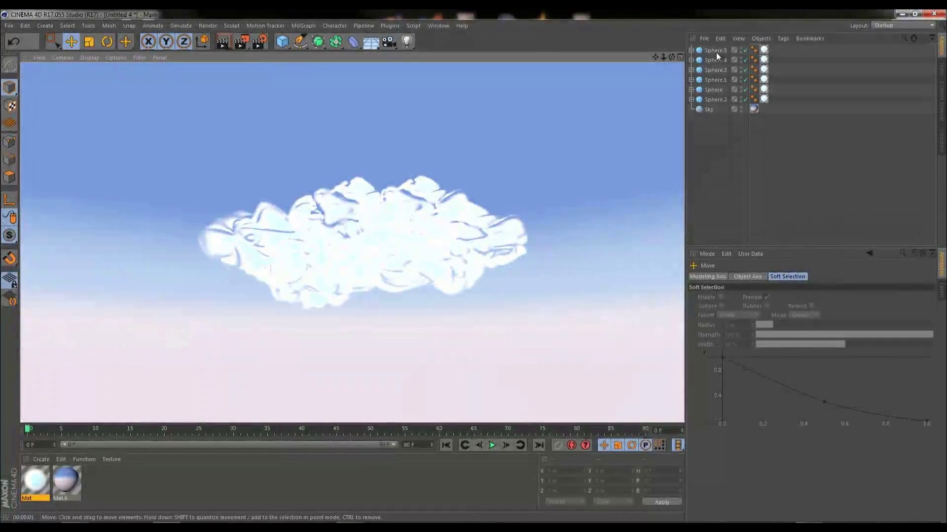
Step: Select all six spheres, group them under a null and name it 'Cloud'
{"action": "left_click_drag", "start_coordinate": [715, 52], "coordinate": [719, 47]}
{"action": "left_click", "coordinate": [400, 191]}
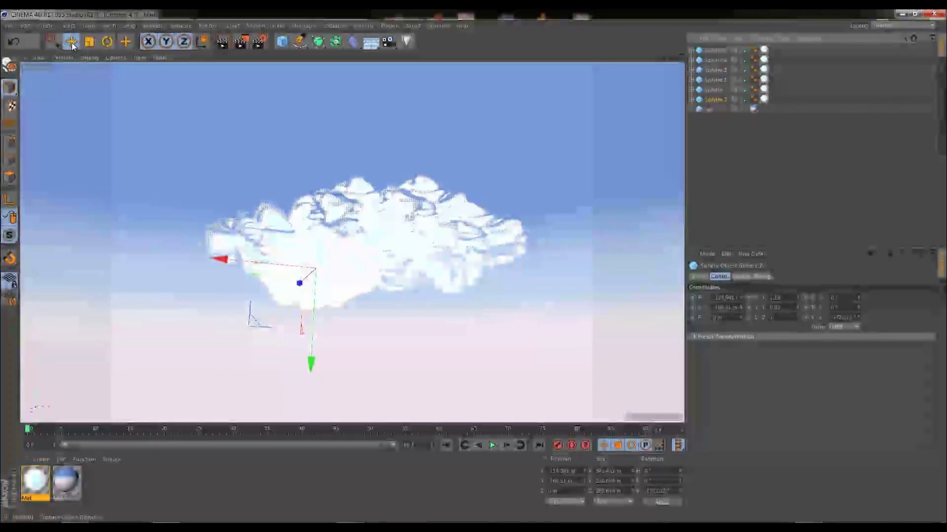
{"action": "key", "text": "ctrl+a"}
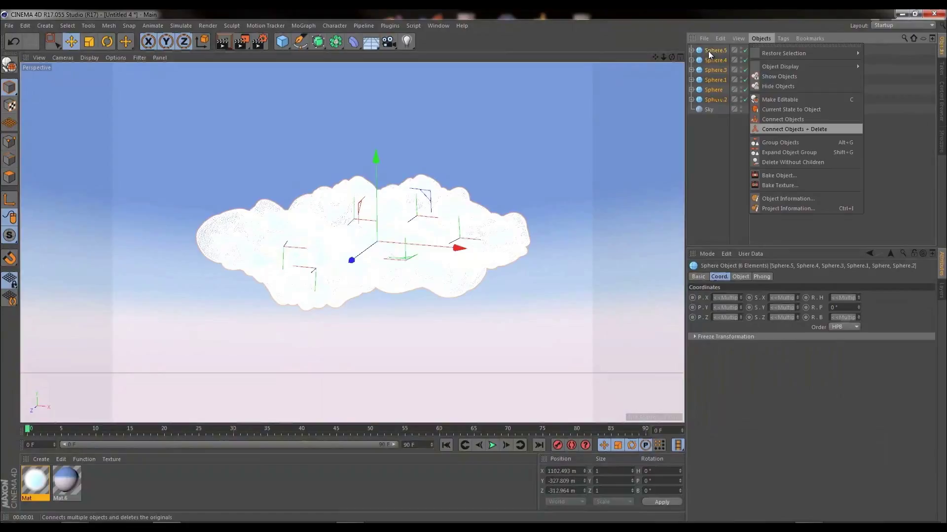
{"action": "left_click", "coordinate": [781, 142]}
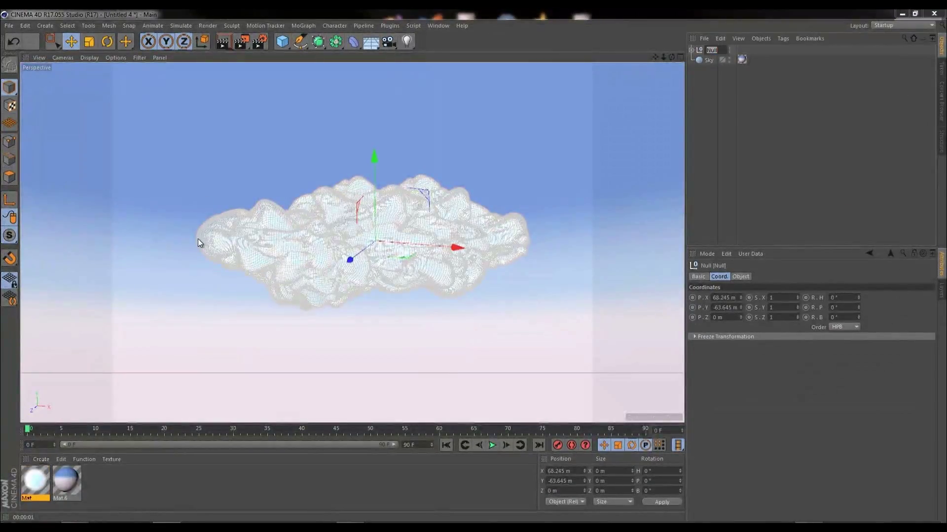
{"action": "type", "text": "Cloud"}
{"action": "key", "text": "Return"}
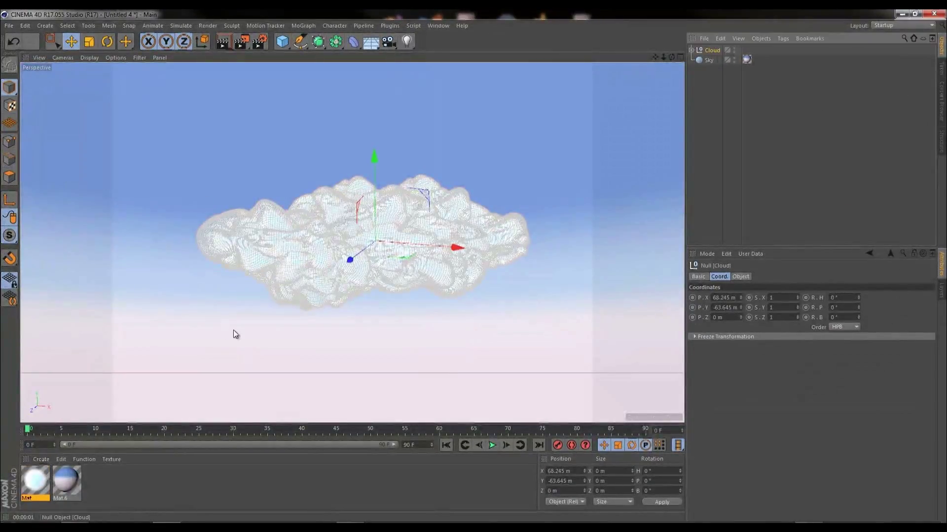
Step: Push the new light well back along the Z axis and scale it up to about 170%
{"action": "left_click", "coordinate": [259, 346]}
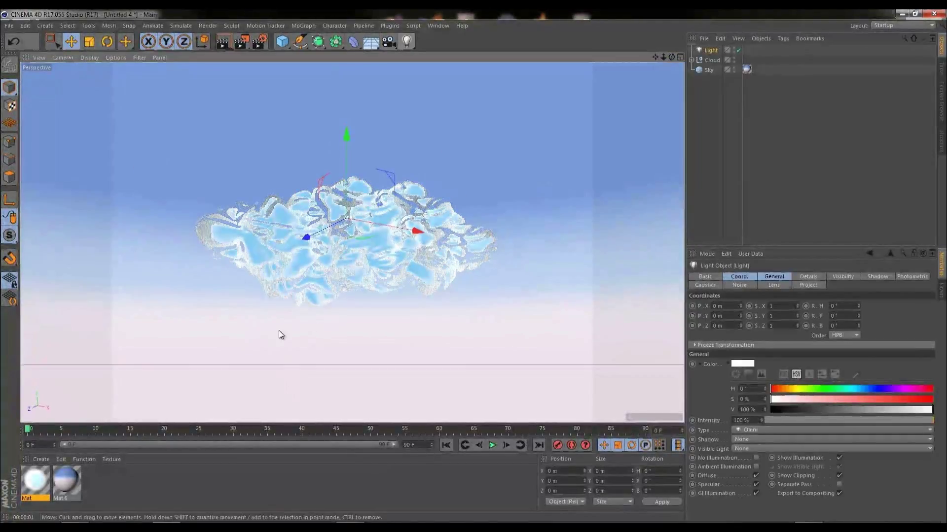
{"action": "left_click_drag", "start_coordinate": [305, 306], "coordinate": [749, 179]}
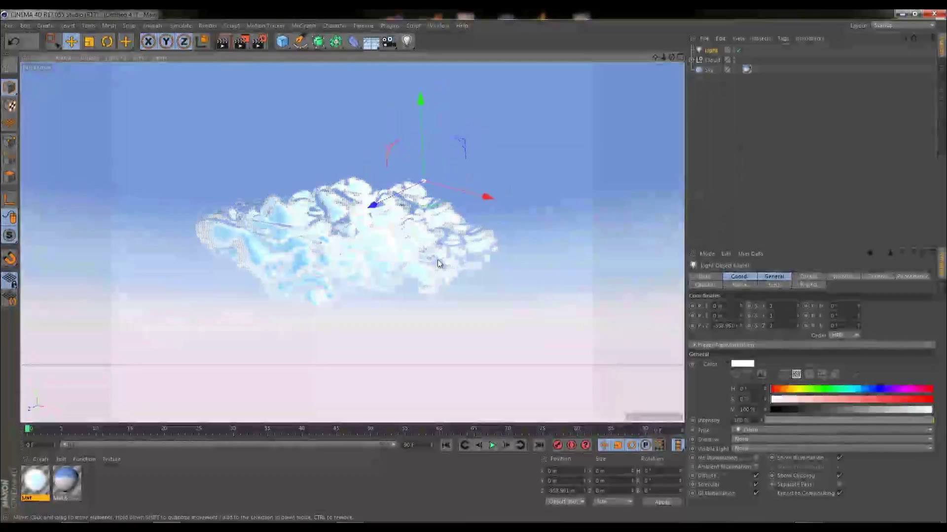
{"action": "left_click_drag", "start_coordinate": [226, 242], "coordinate": [571, 110]}
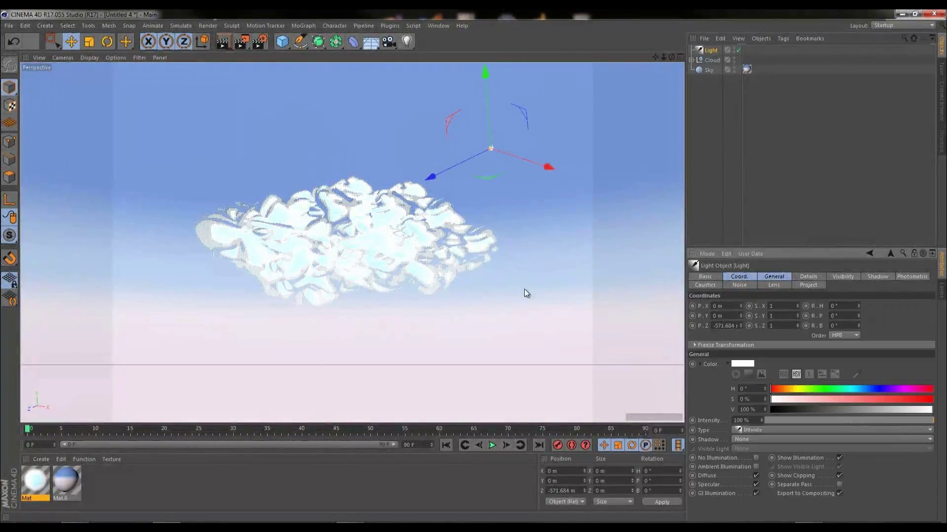
{"action": "key", "text": "t"}
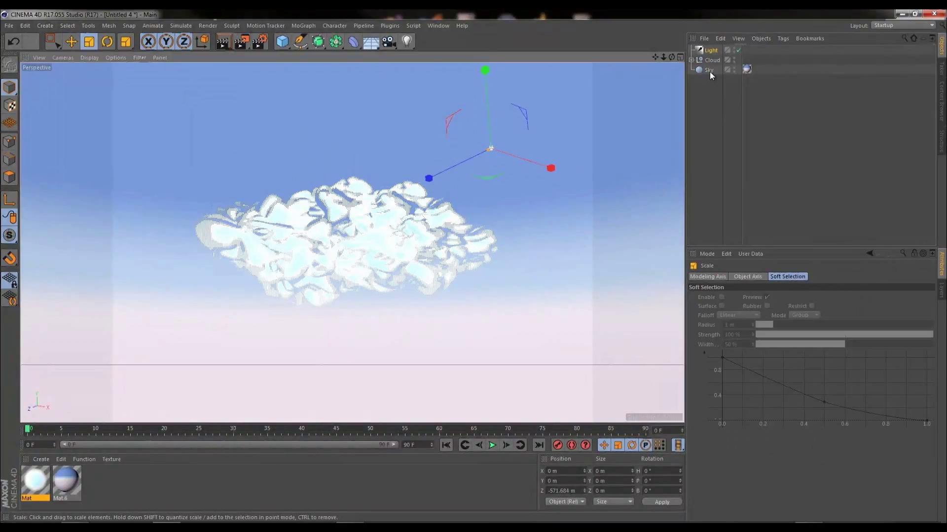
{"action": "left_click_drag", "start_coordinate": [717, 50], "coordinate": [718, 50]}
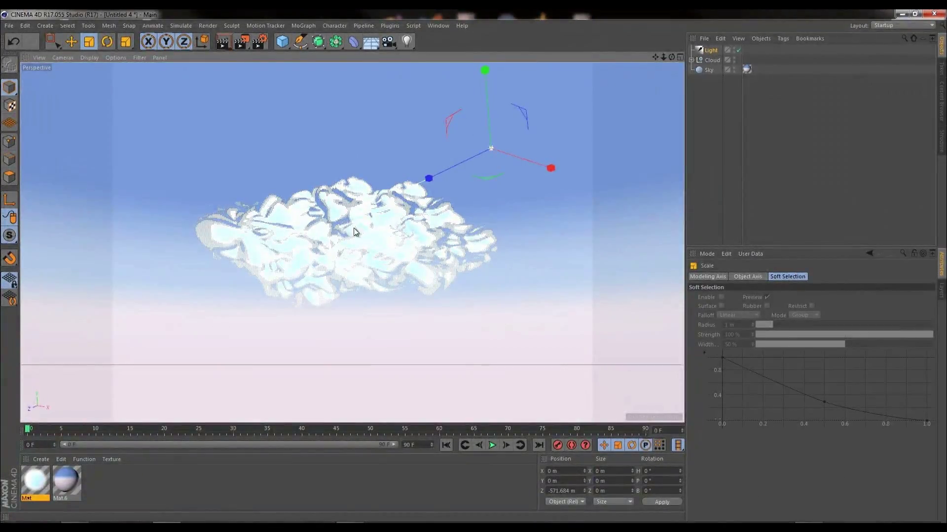
Step: Tilt the light down onto the cloud to about -26°
{"action": "left_click", "coordinate": [107, 42]}
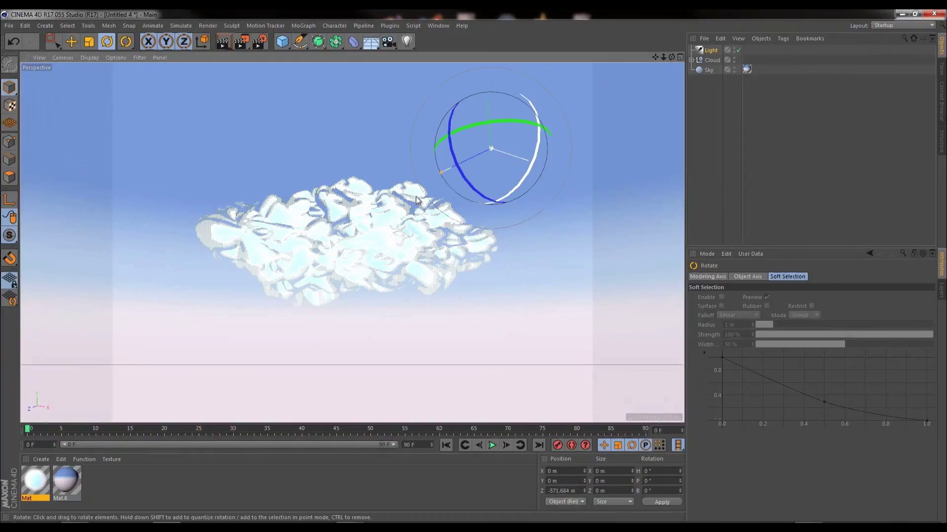
{"action": "left_click_drag", "start_coordinate": [434, 256], "coordinate": [422, 249]}
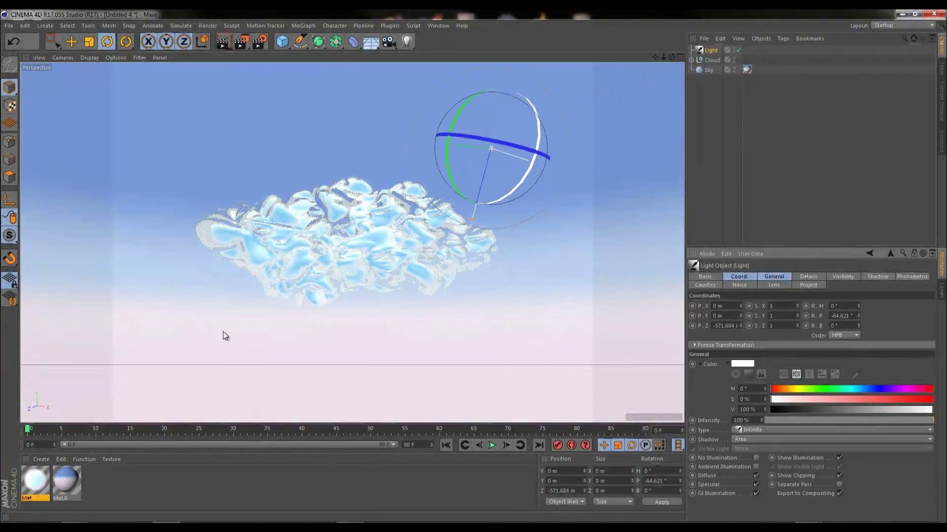
{"action": "left_click_drag", "start_coordinate": [526, 177], "coordinate": [543, 123]}
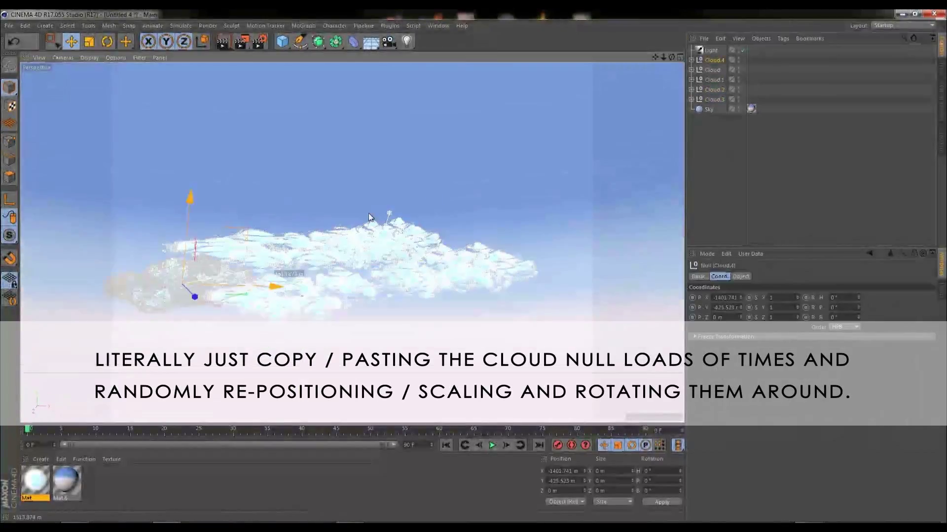
Step: Shrink a copied Cloud group to about 90% while scattering copies across the sky
{"action": "left_click_drag", "start_coordinate": [366, 216], "coordinate": [309, 246]}
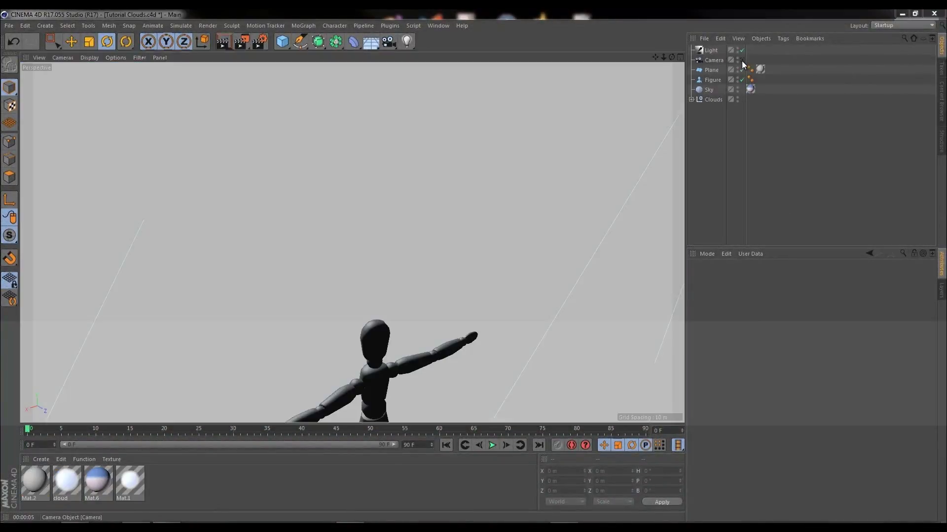
Step: Switch the viewport to the scene camera and render the cloud-filled sky
{"action": "left_click", "coordinate": [742, 60]}
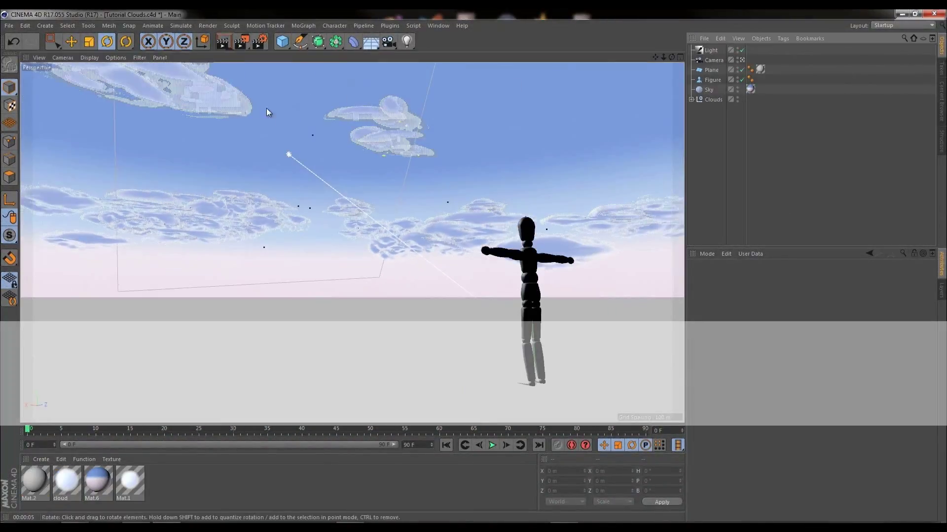
{"action": "left_click", "coordinate": [223, 43]}
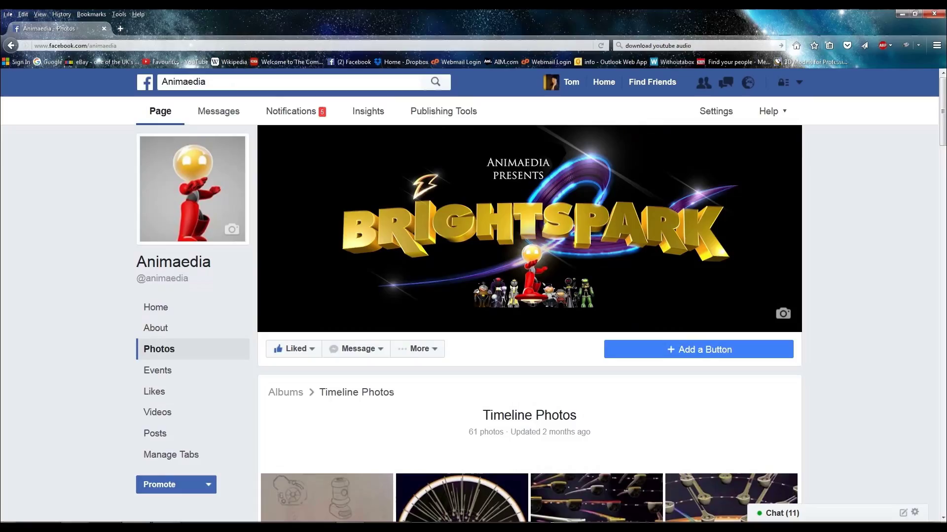
{"action": "left_click", "coordinate": [159, 485]}
{"action": "left_click", "coordinate": [419, 349]}
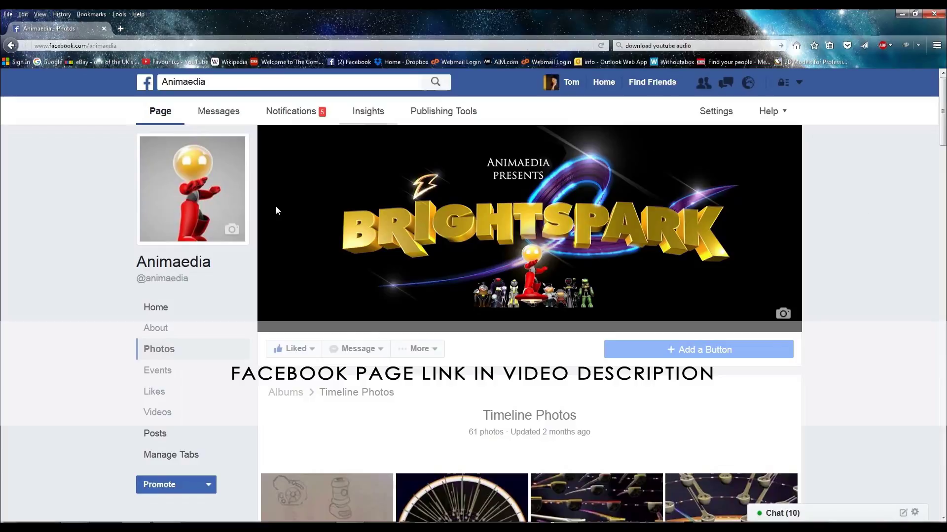
{"action": "middle_click", "coordinate": [844, 267]}
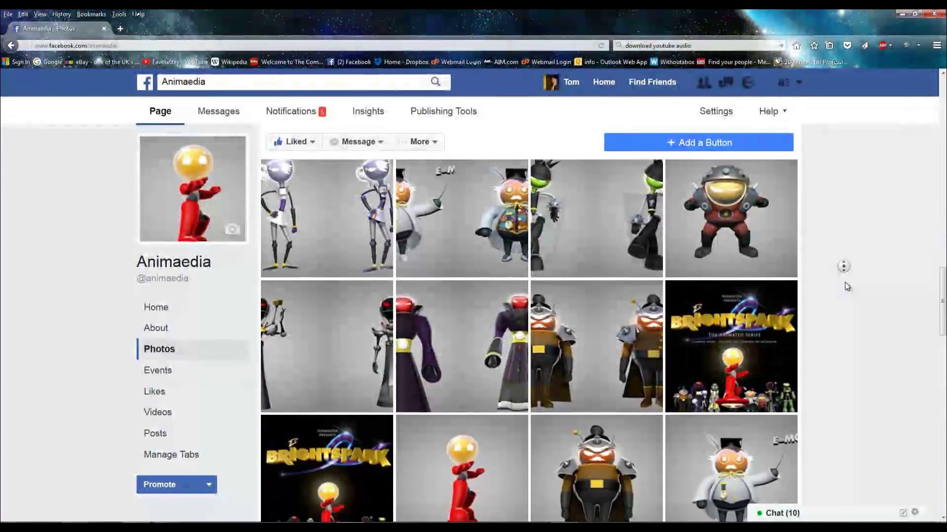
{"action": "middle_click", "coordinate": [855, 291]}
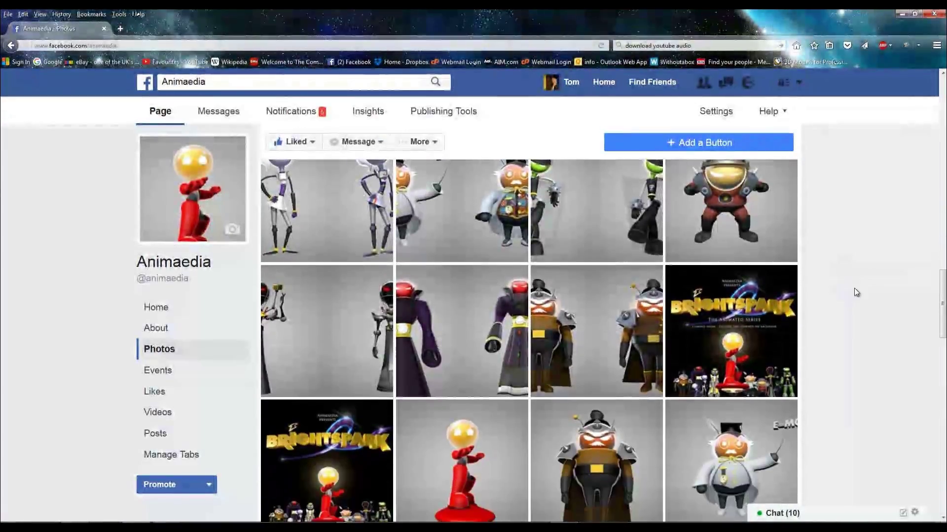
{"action": "scroll", "coordinate": [944, 231], "scroll_direction": "up", "scroll_amount": 1}
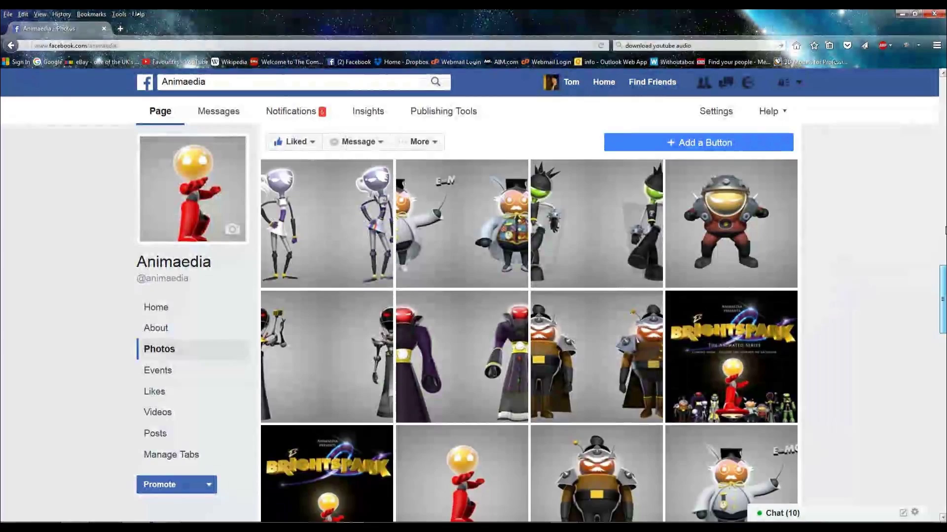
{"action": "scroll", "coordinate": [901, 182], "scroll_direction": "up", "scroll_amount": 10}
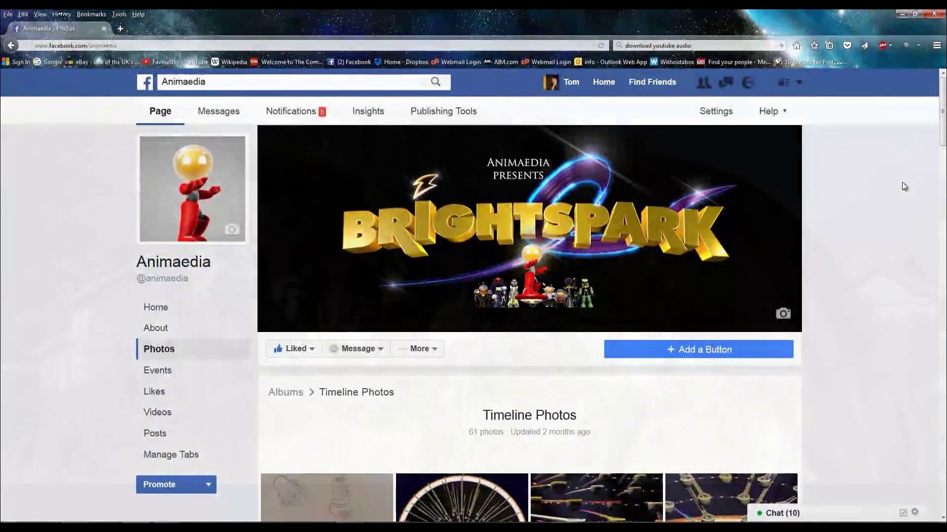